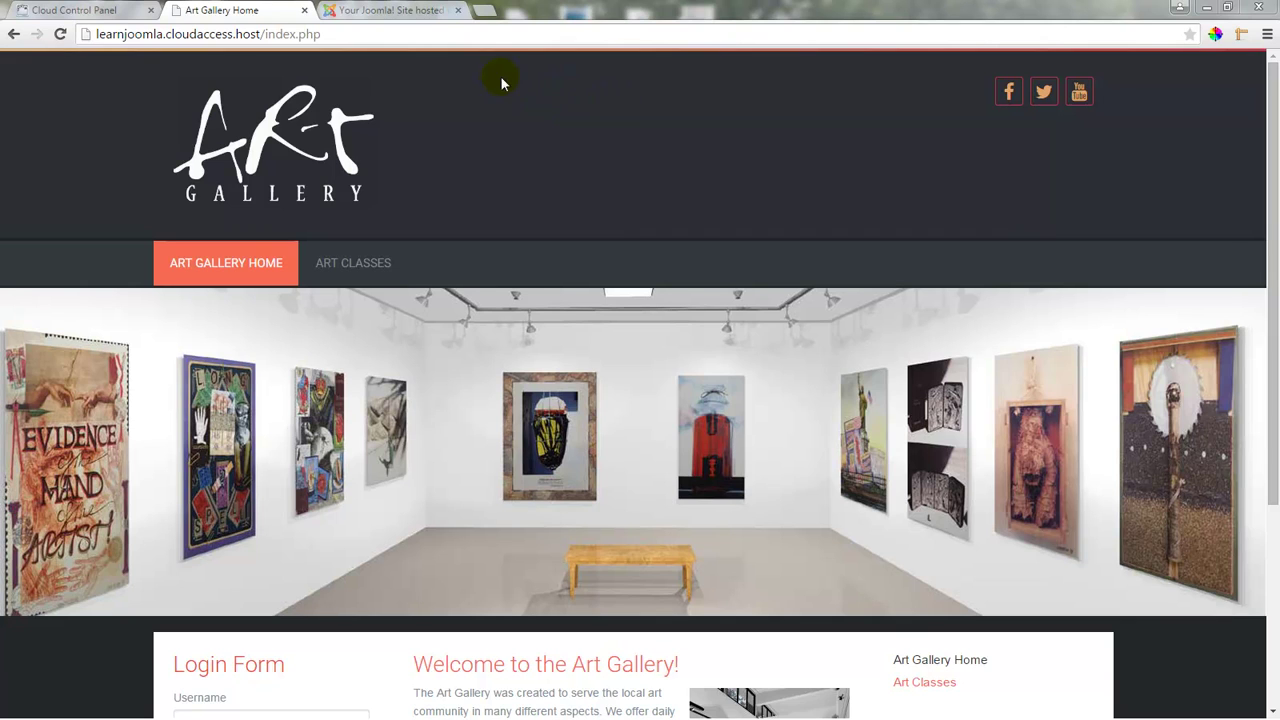
- Switch to the Joomla administrator and review the article categories, followed by the list of articles
{"action": "left_click", "coordinate": [414, 19]}
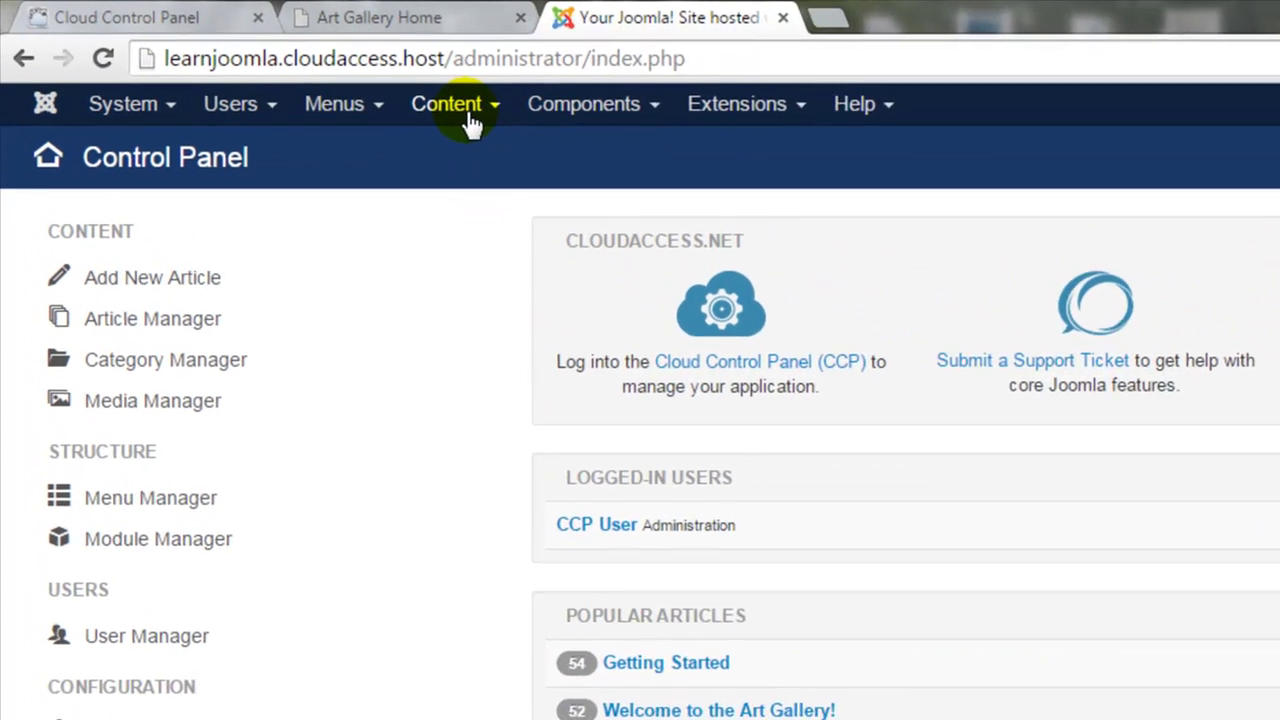
{"action": "left_click", "coordinate": [272, 66]}
{"action": "mouse_move", "coordinate": [486, 198]}
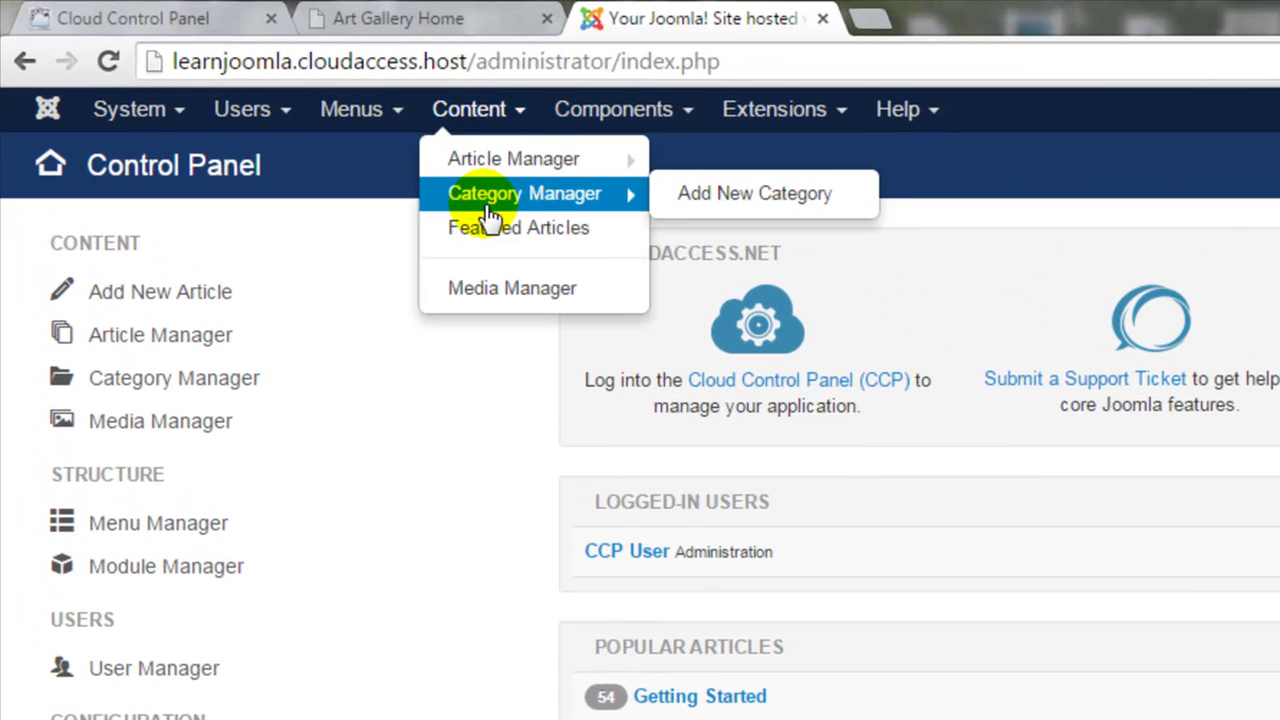
{"action": "left_click", "coordinate": [486, 200]}
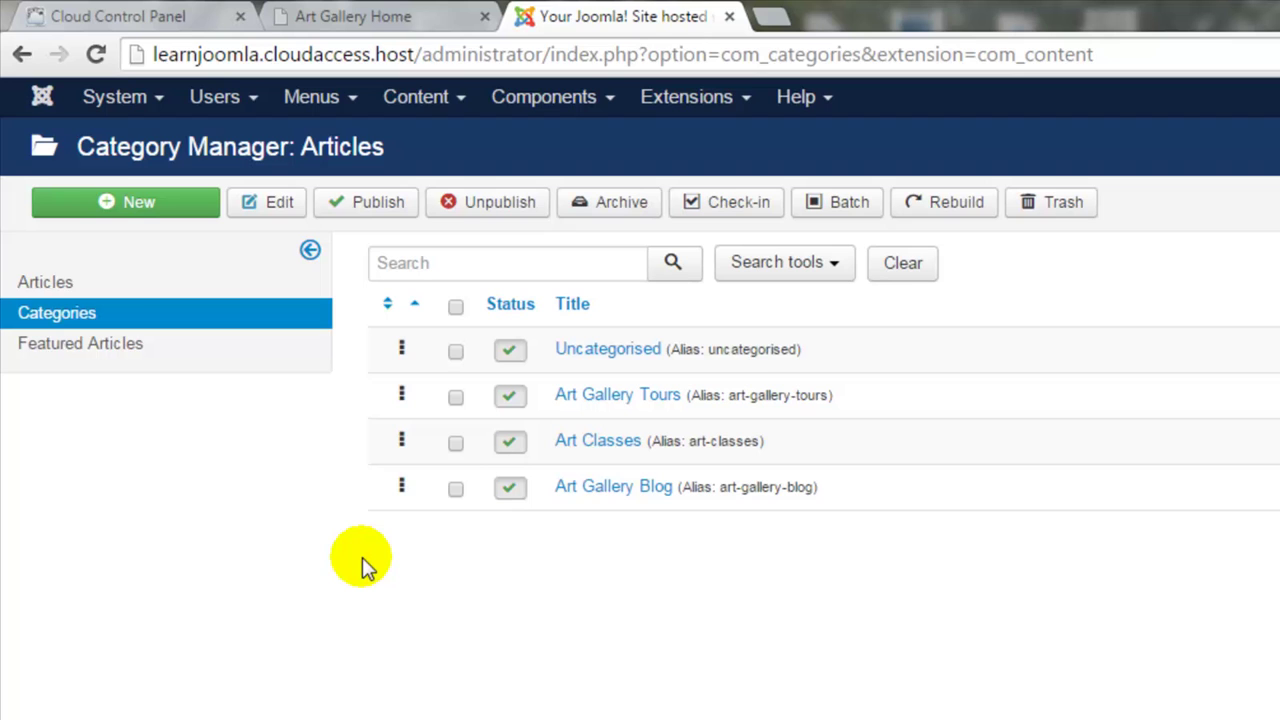
{"action": "left_click", "coordinate": [458, 95]}
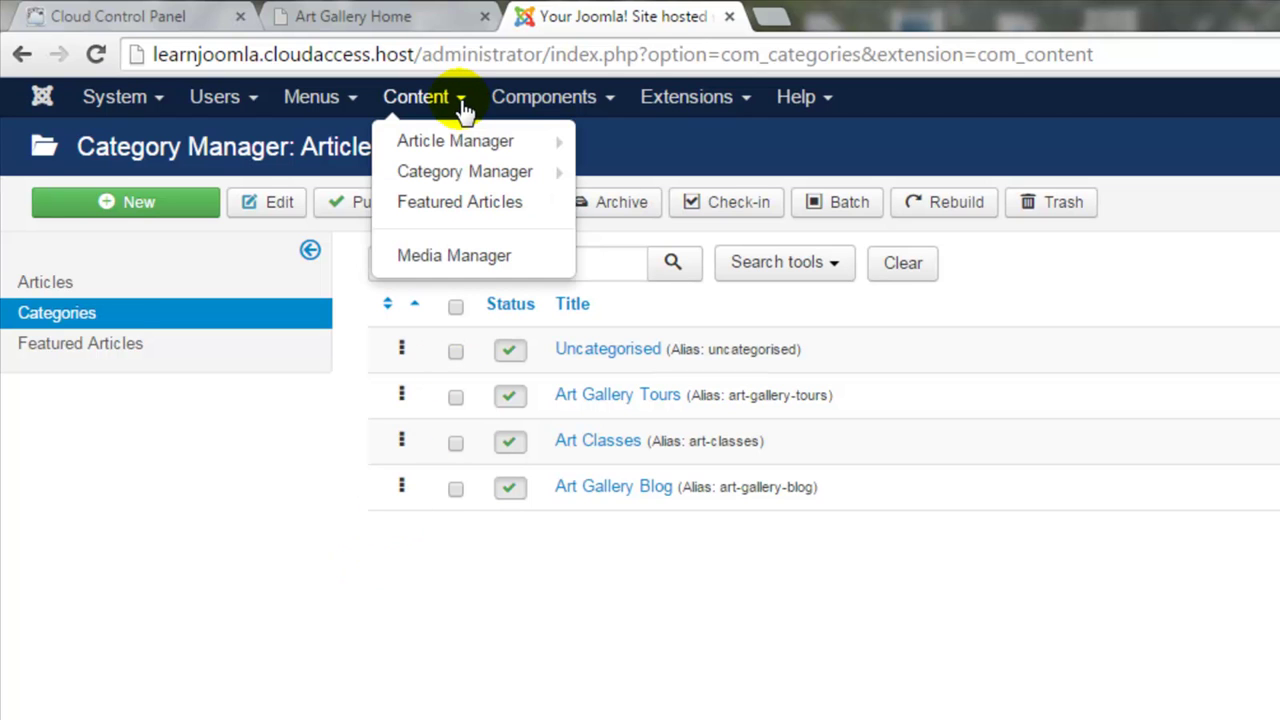
{"action": "left_click", "coordinate": [480, 143]}
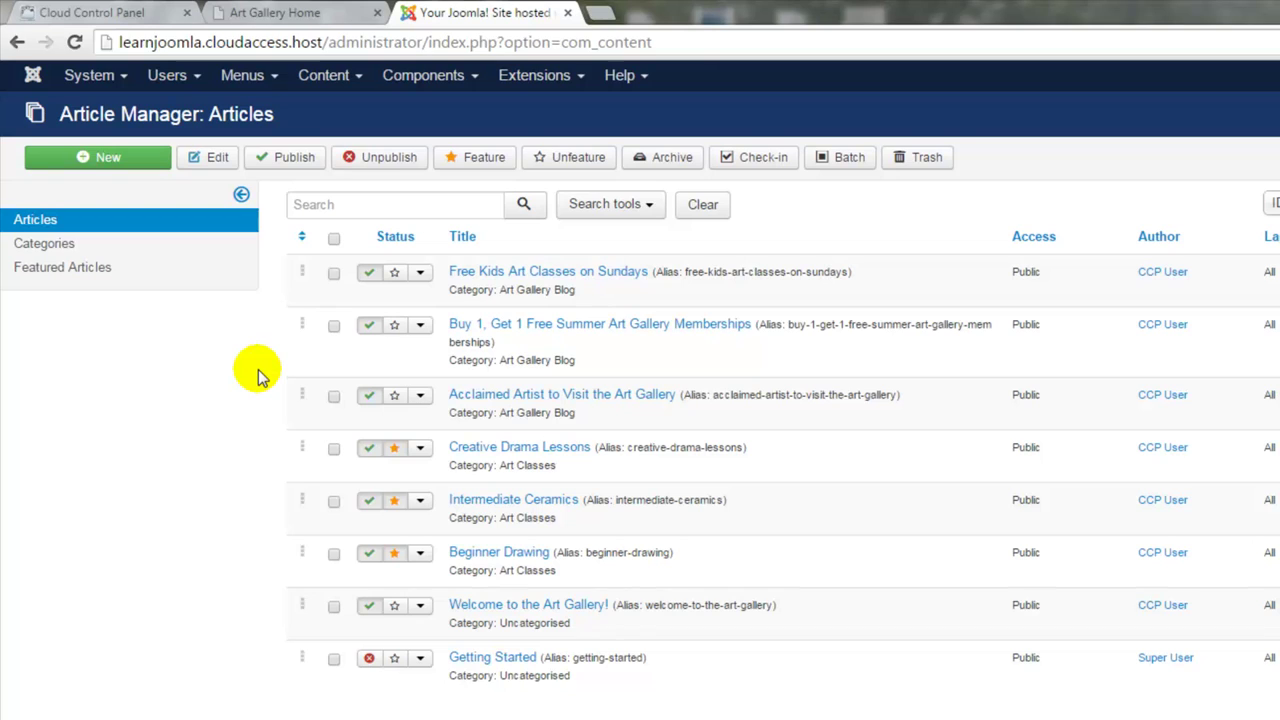
- Start a new item in the Main Menu and title it "Art Gallery Blog"
{"action": "left_click", "coordinate": [273, 82]}
{"action": "left_click", "coordinate": [285, 152]}
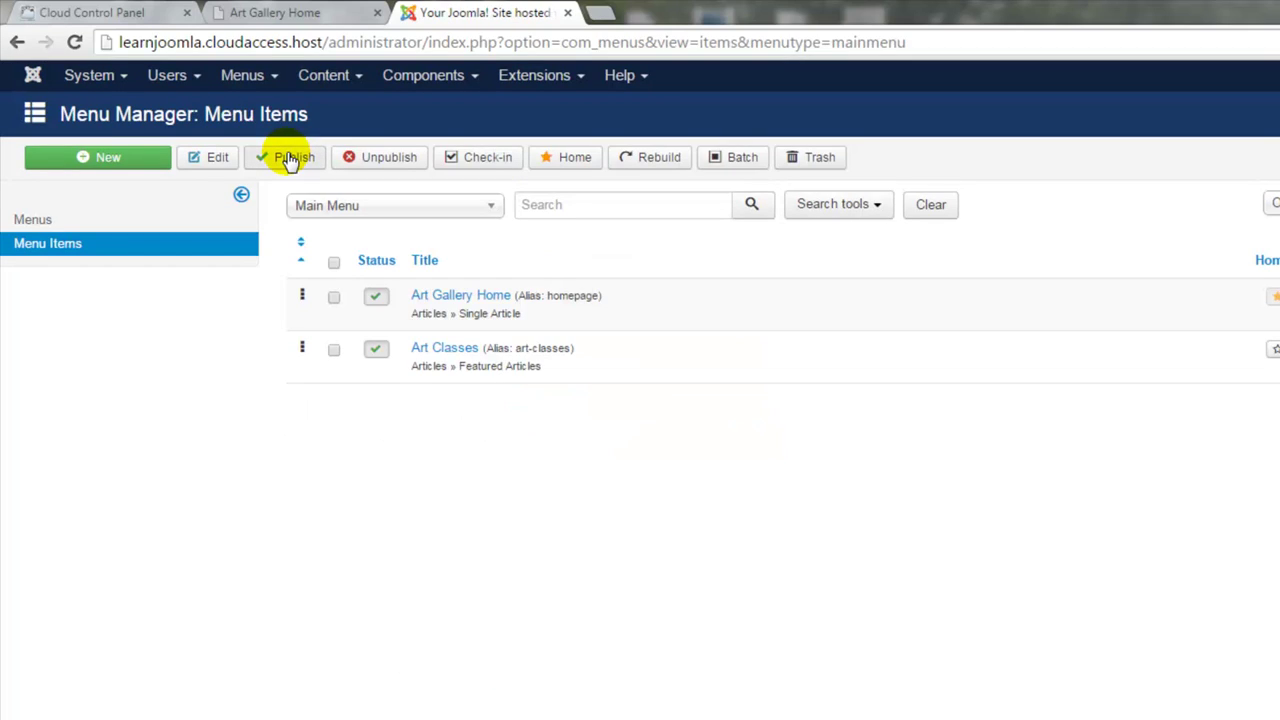
{"action": "left_click", "coordinate": [146, 167]}
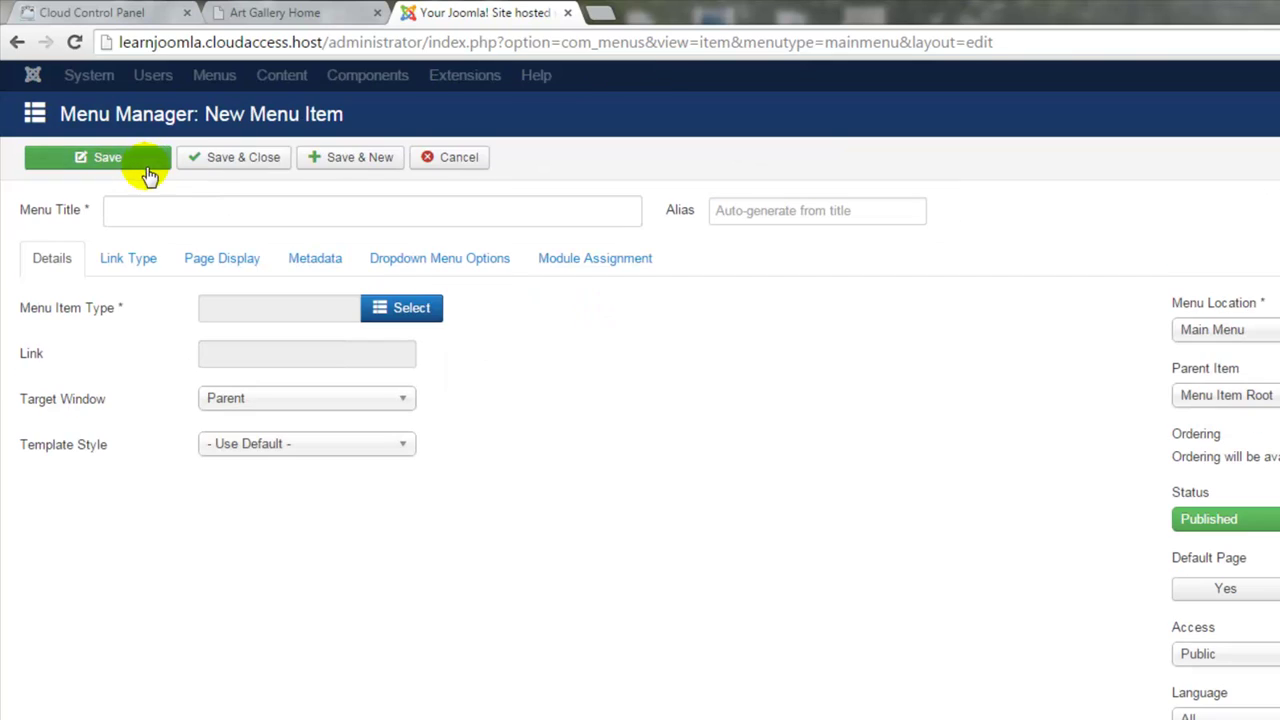
{"action": "left_click", "coordinate": [145, 209]}
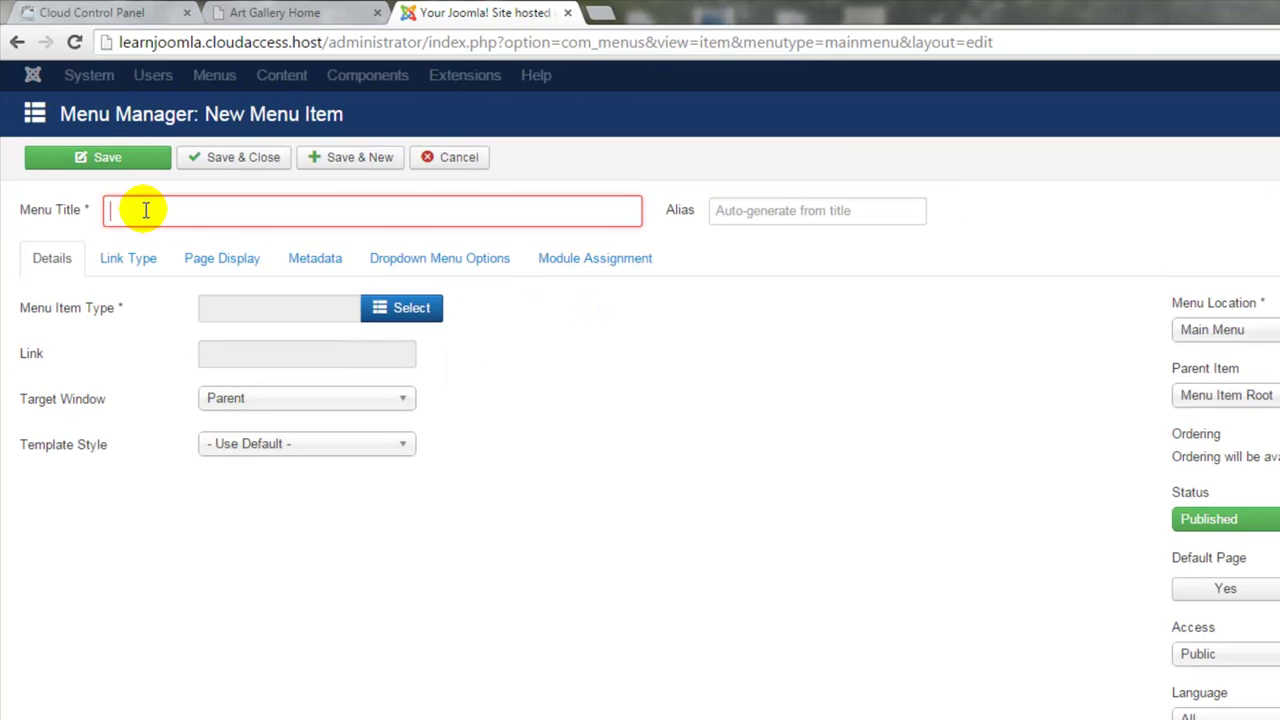
{"action": "type", "text": "Art Gal"}
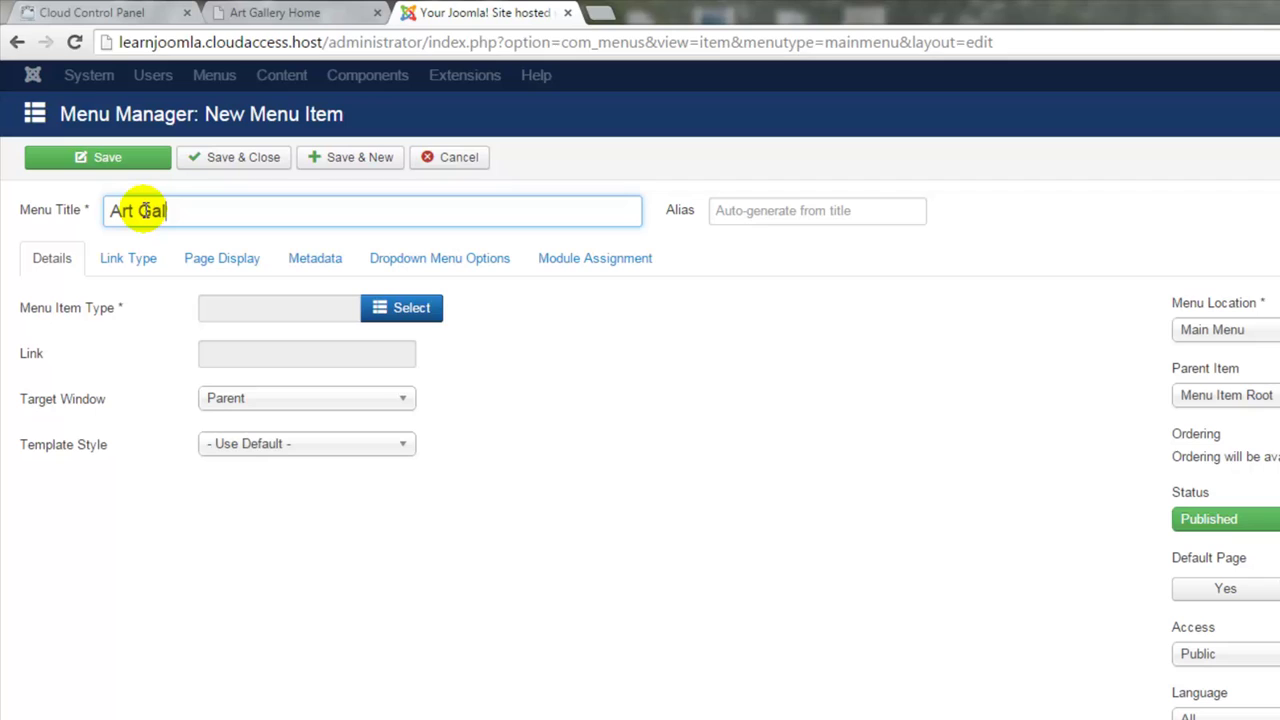
{"action": "type", "text": "lery Blog"}
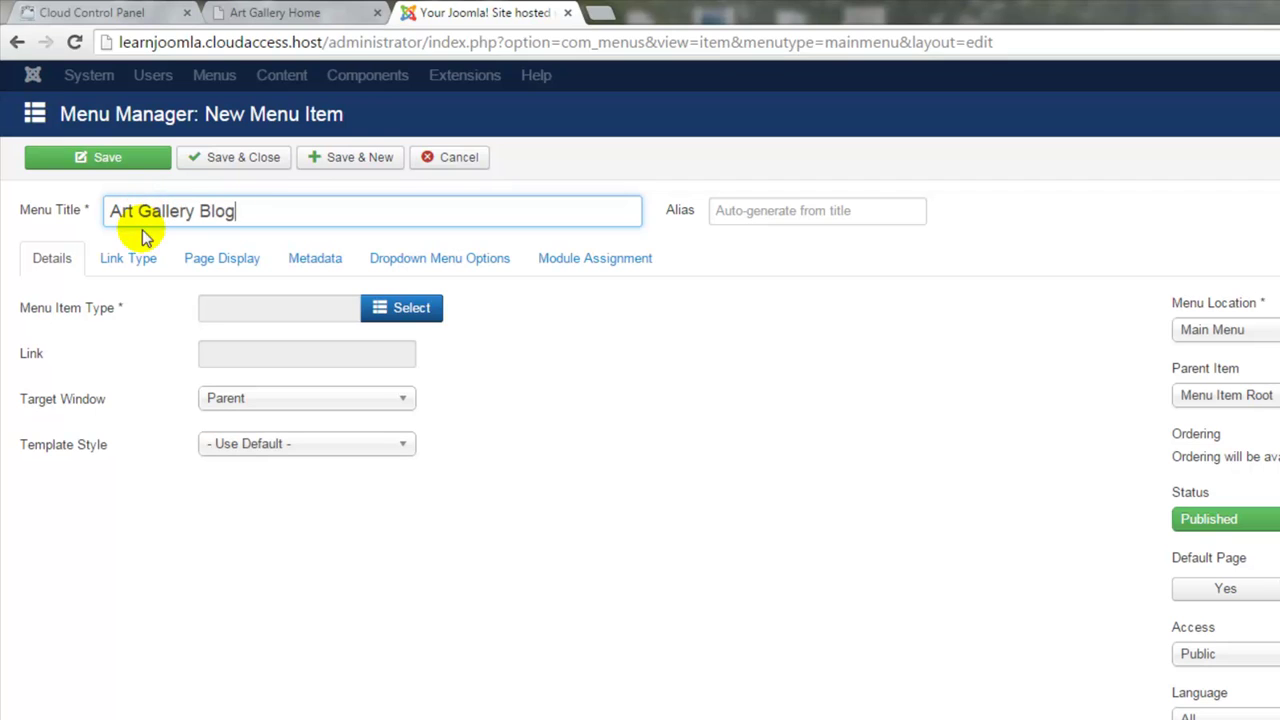
- Set the menu item type to Category Blog from the Articles types and choose the Art Gallery Blog category
{"action": "left_click", "coordinate": [411, 318]}
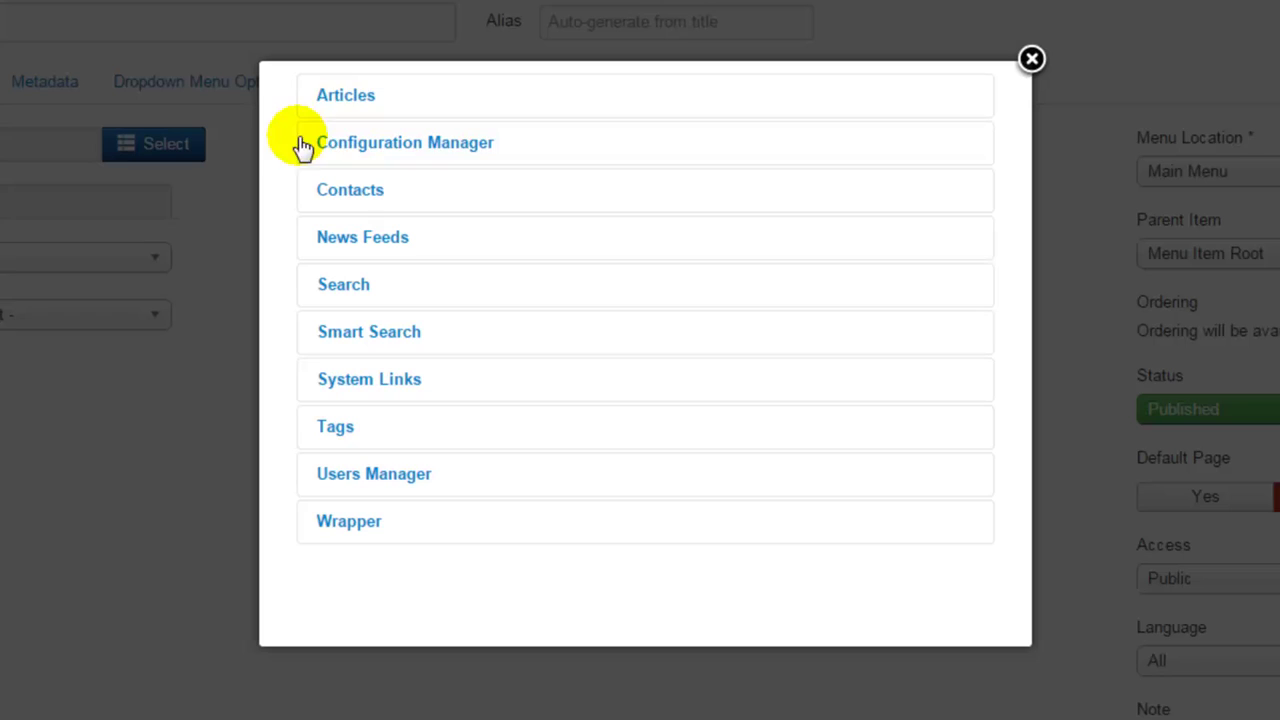
{"action": "left_click", "coordinate": [345, 96]}
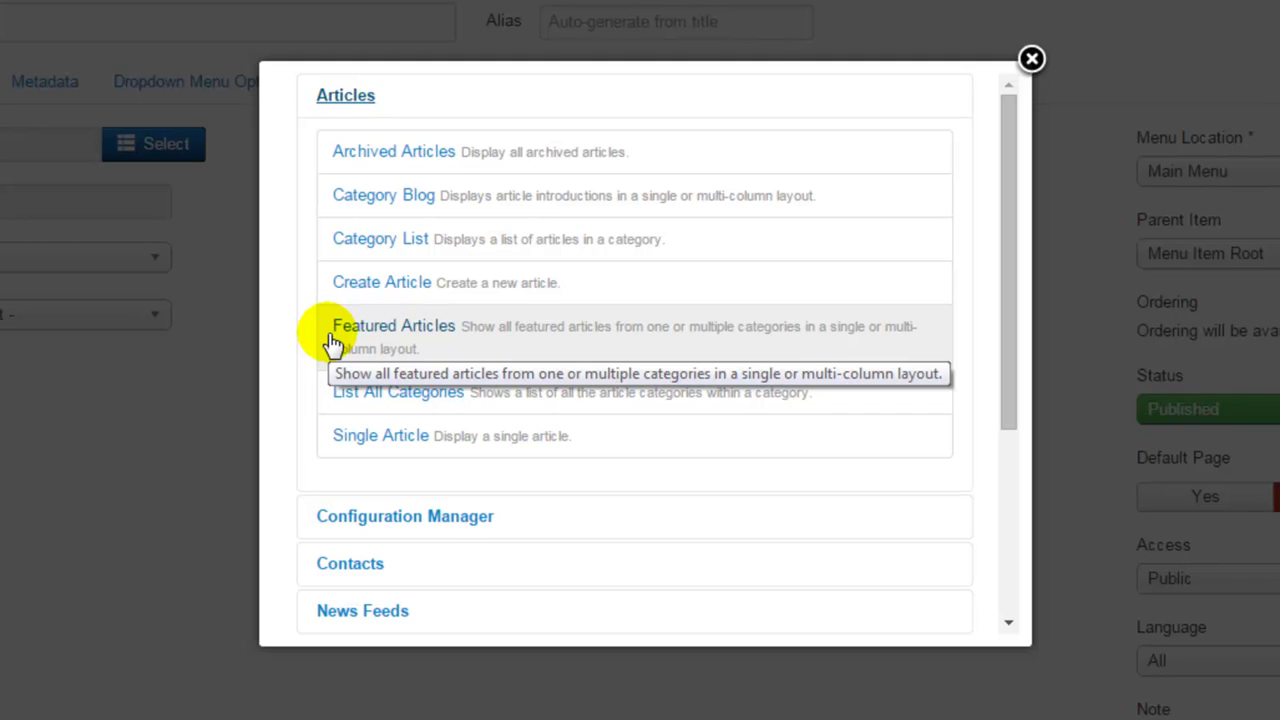
{"action": "left_click", "coordinate": [338, 210]}
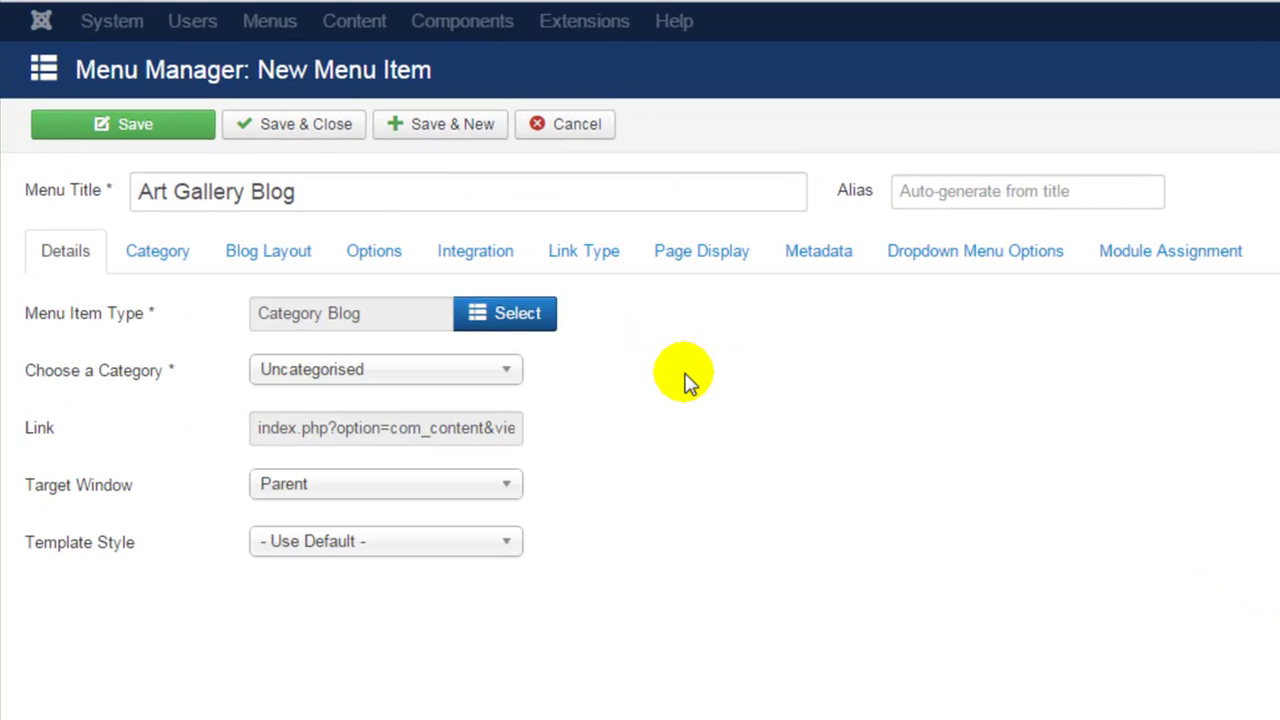
{"action": "left_click", "coordinate": [508, 374]}
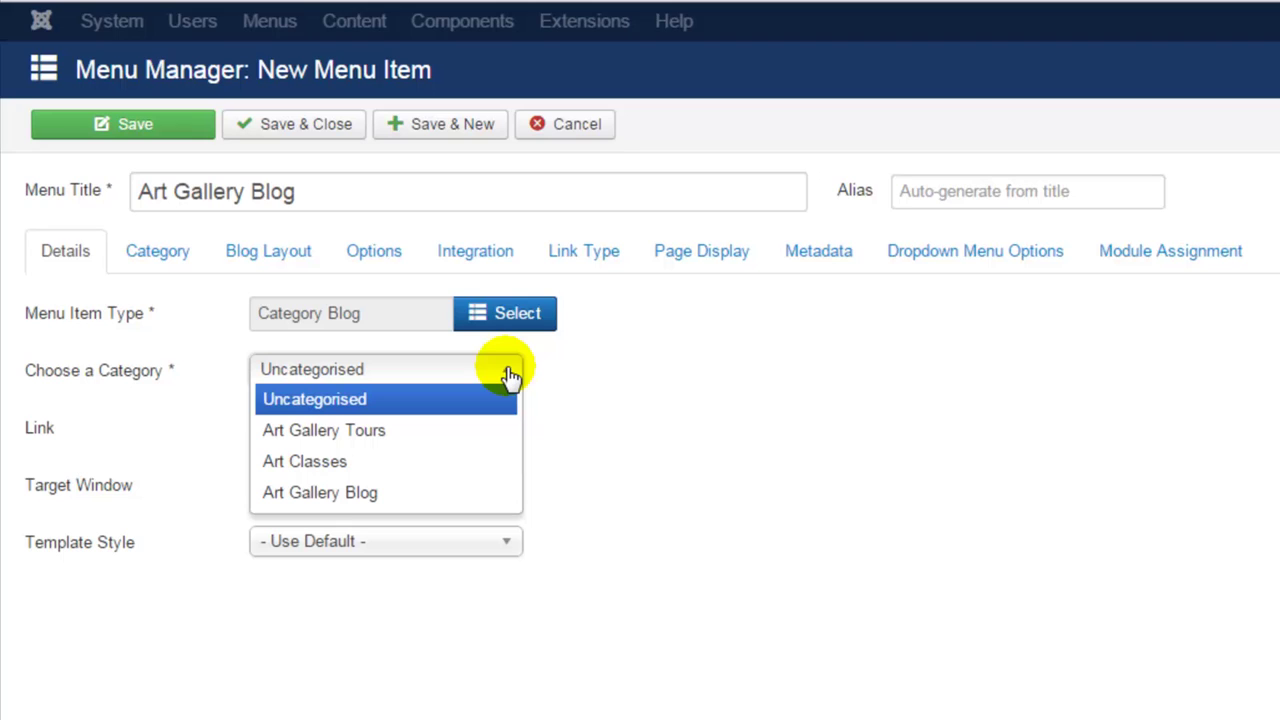
{"action": "left_click", "coordinate": [470, 496]}
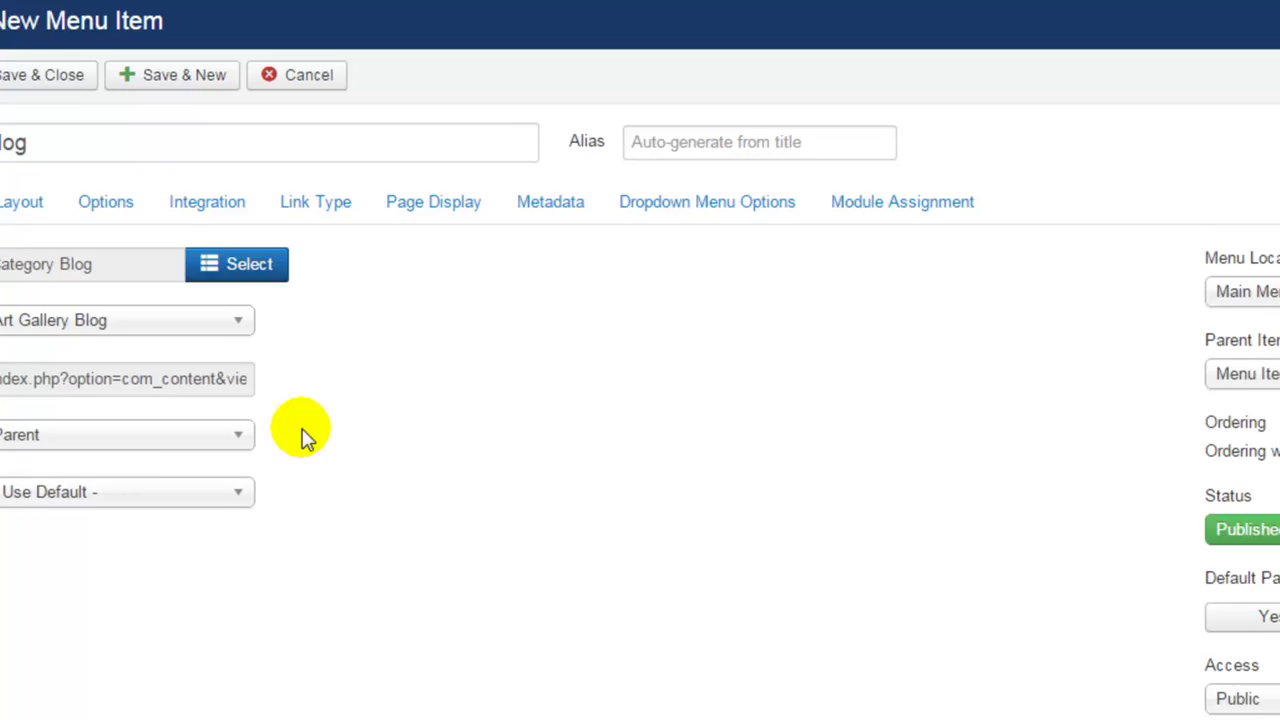
- Set the menu location to Main Menu and save the new menu item
{"action": "left_click", "coordinate": [1020, 214]}
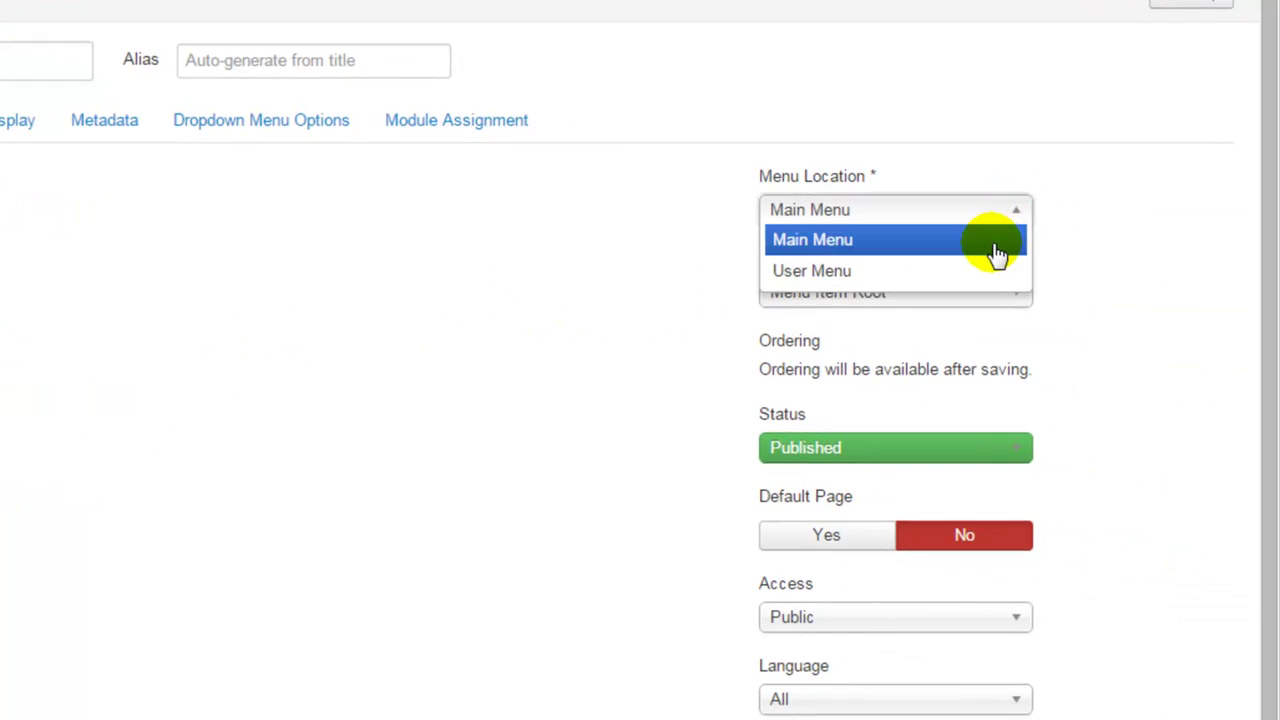
{"action": "left_click", "coordinate": [996, 246]}
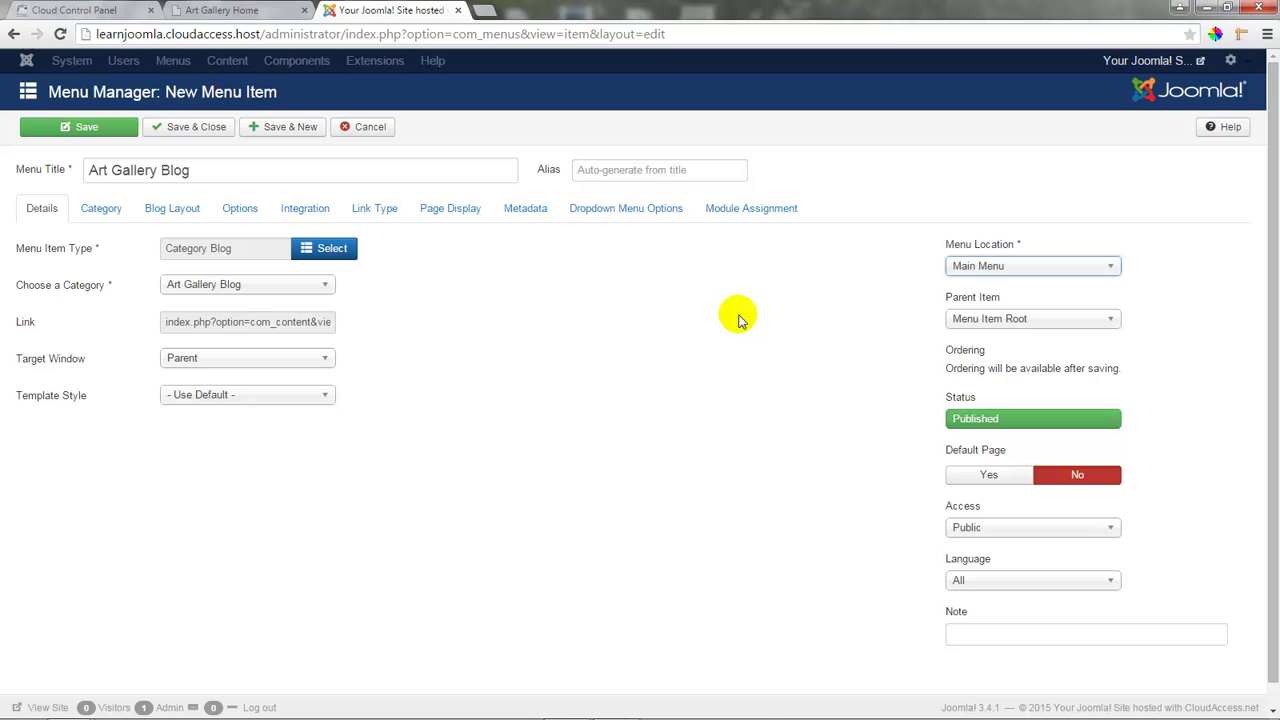
{"action": "left_click", "coordinate": [128, 134]}
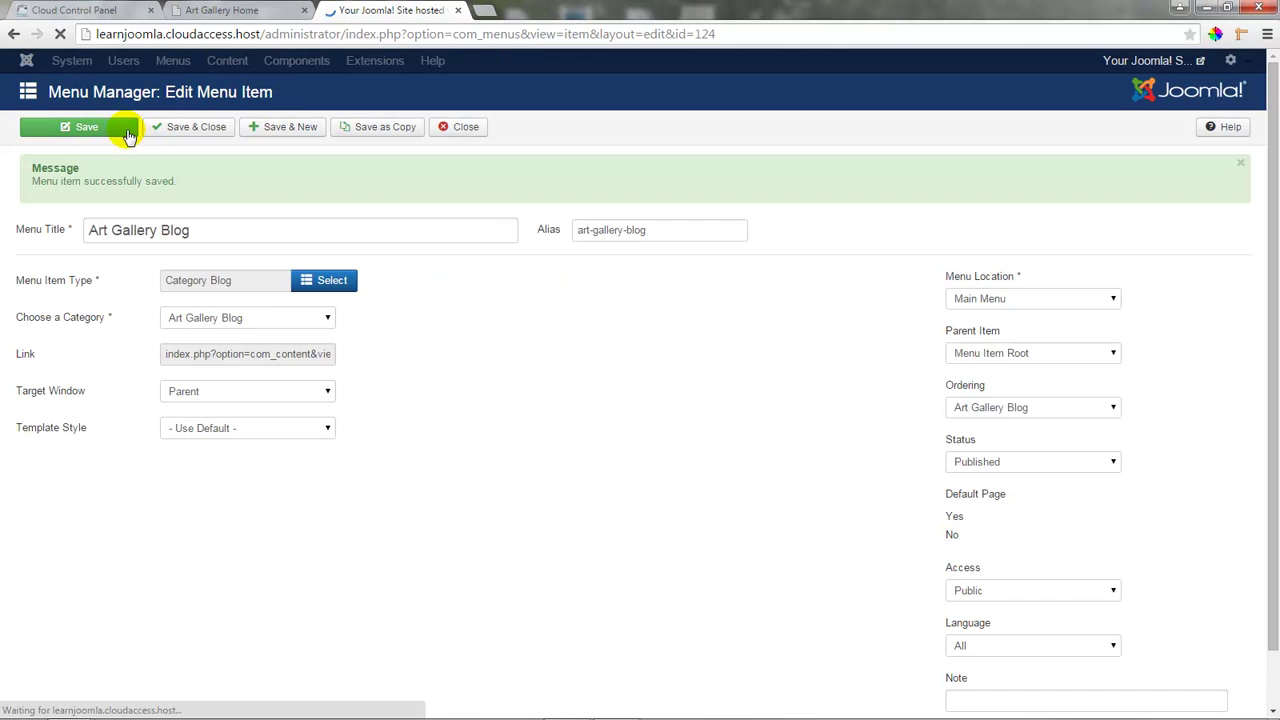
- Reload the live Art Gallery site and compare the Art Gallery Blog page with the Art Classes page
{"action": "left_click", "coordinate": [246, 12]}
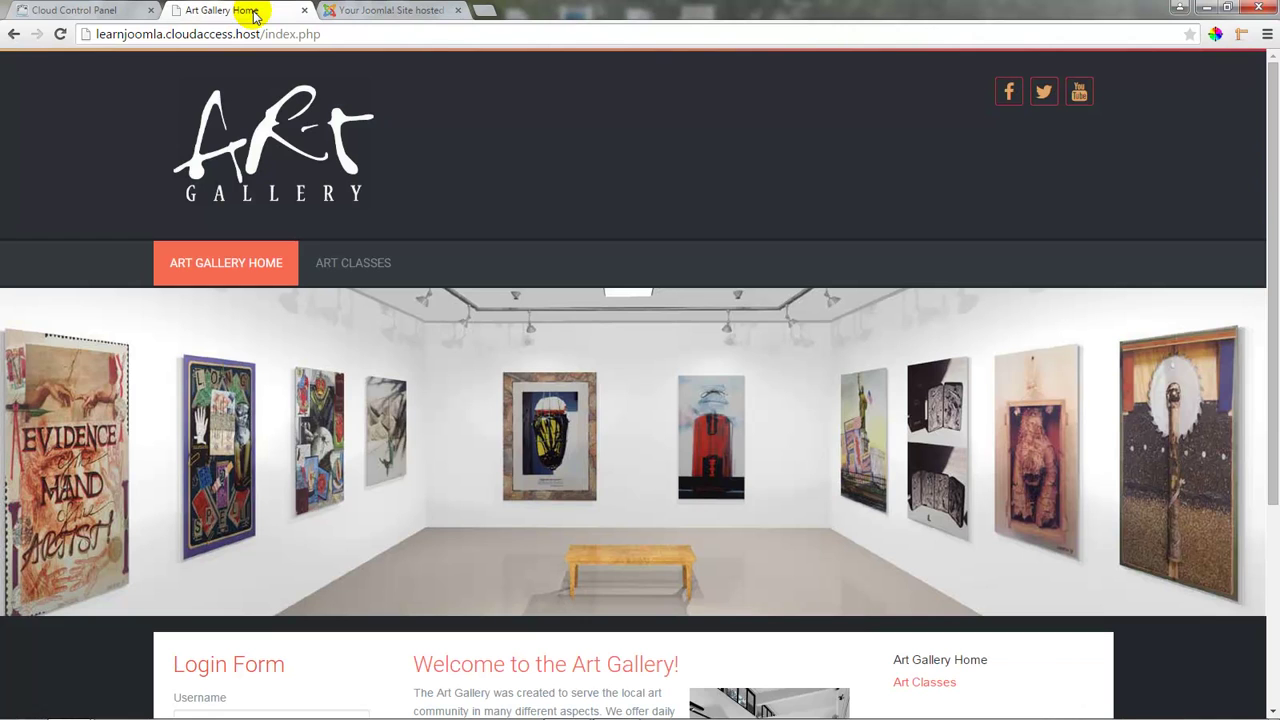
{"action": "left_click", "coordinate": [60, 35]}
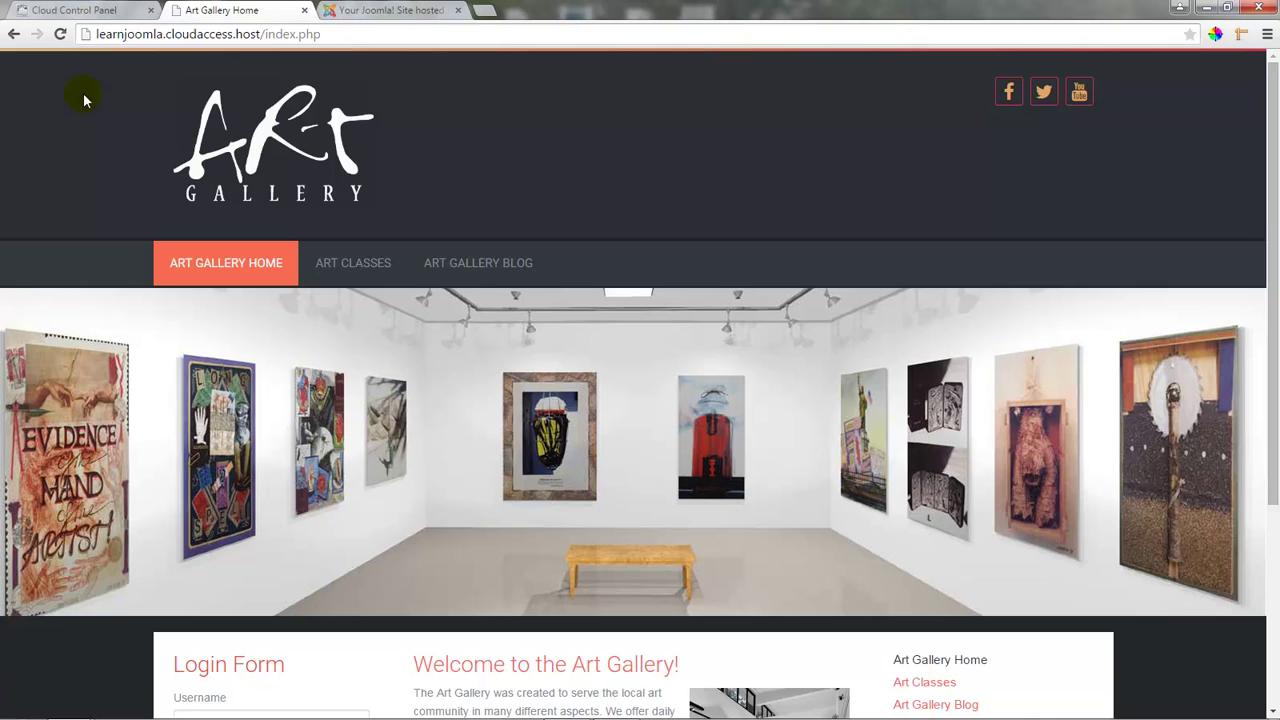
{"action": "left_click", "coordinate": [459, 281]}
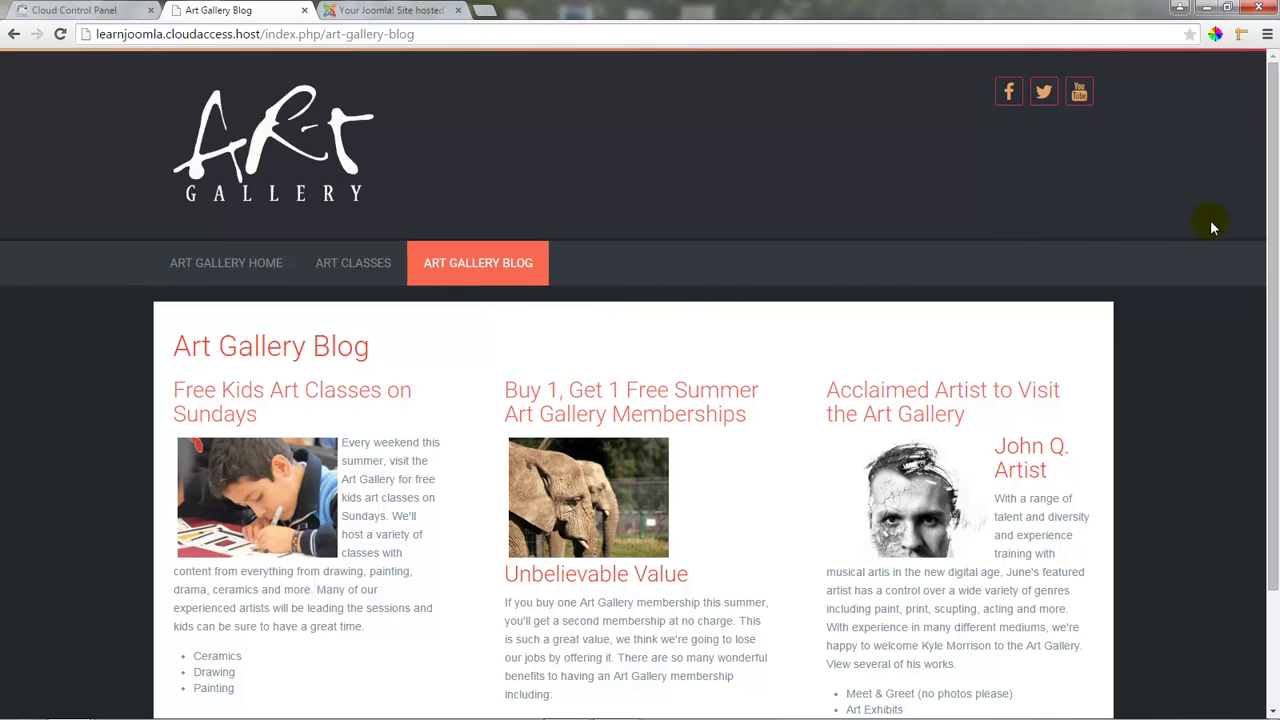
{"action": "scroll", "coordinate": [1270, 220], "scroll_direction": "down", "scroll_amount": 1}
{"action": "scroll", "coordinate": [1270, 220], "scroll_direction": "down", "scroll_amount": 3}
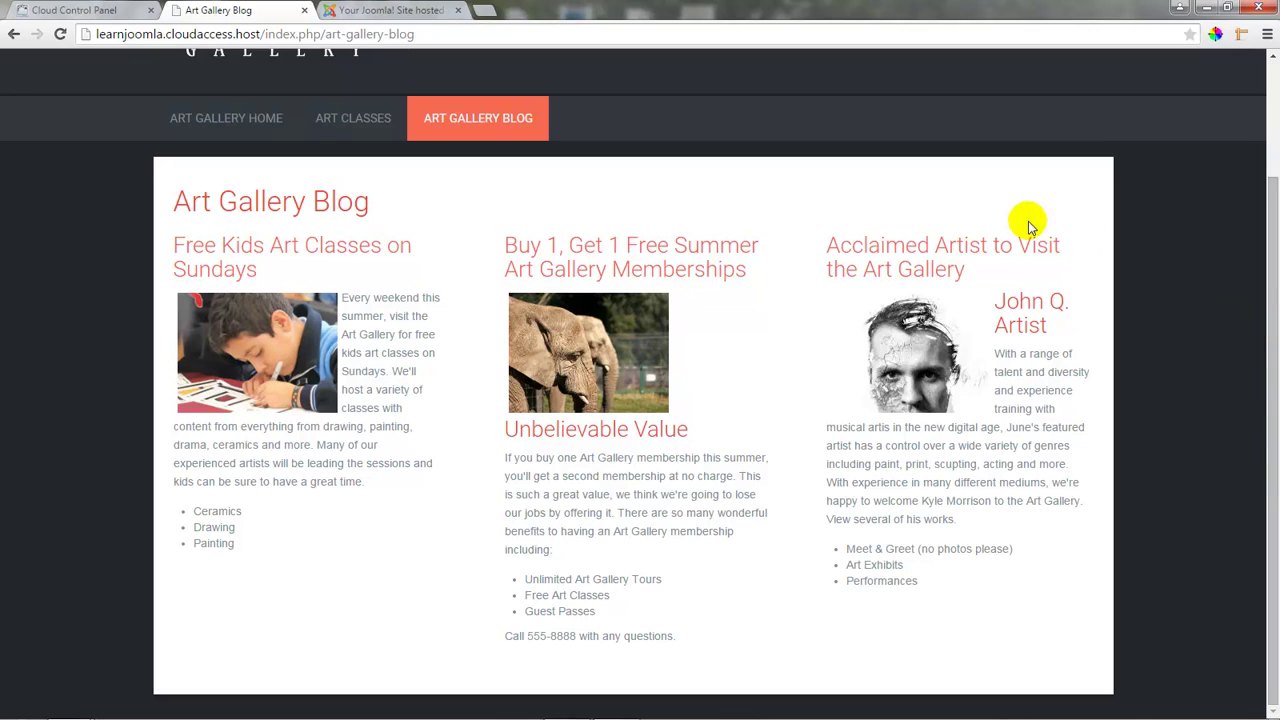
{"action": "left_click", "coordinate": [370, 132]}
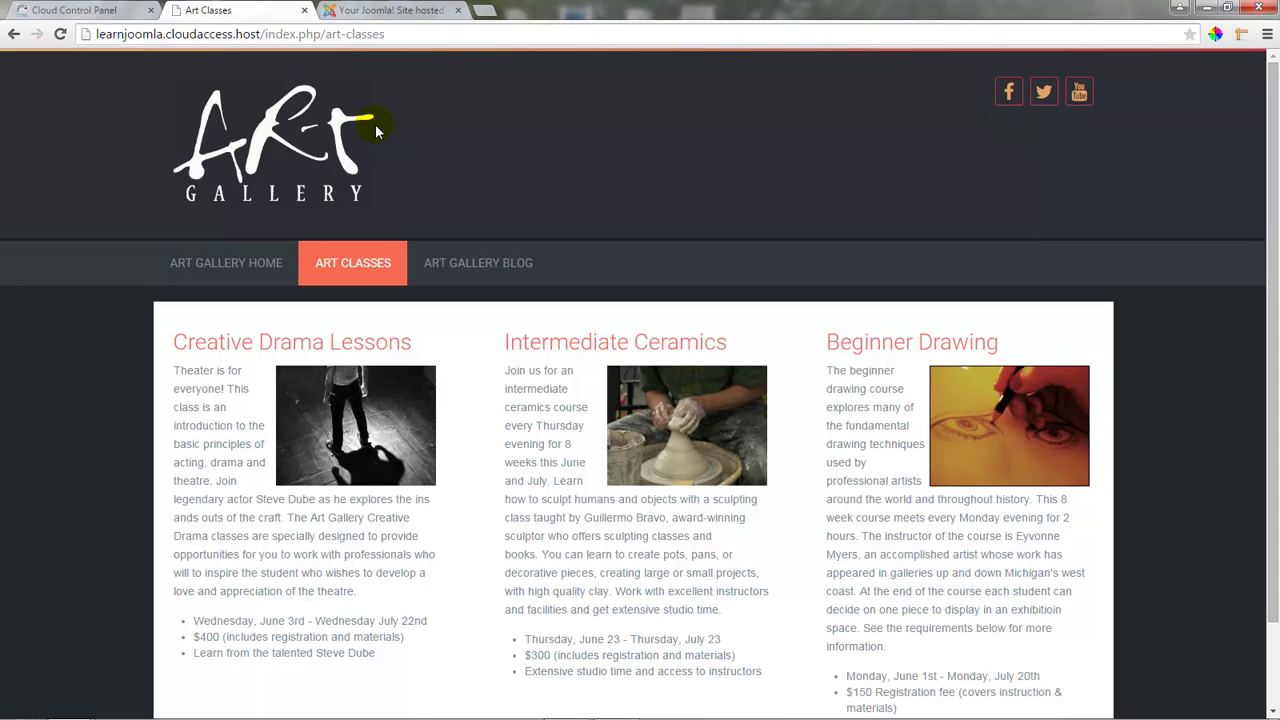
{"action": "left_click", "coordinate": [476, 274]}
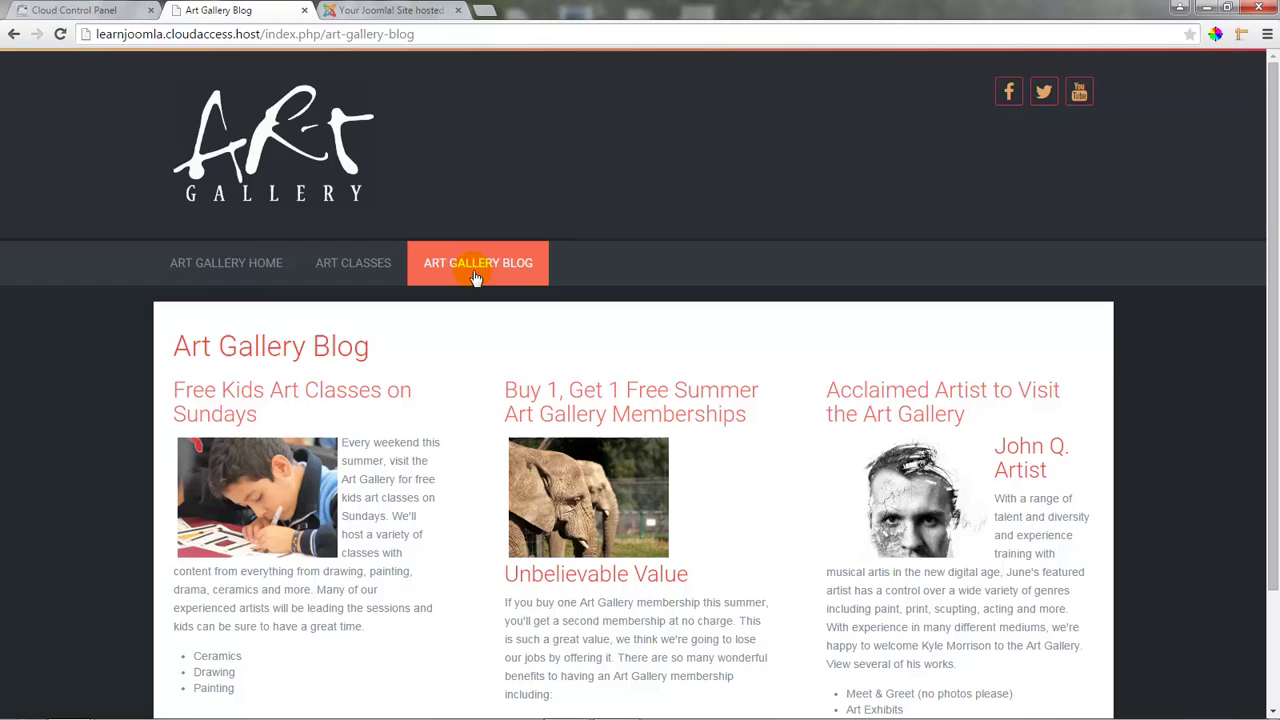
- In the menu item's blog layout settings, set 1 leading article, 5 intro articles, 1 column and 0 links, and save
{"action": "left_click", "coordinate": [421, 18]}
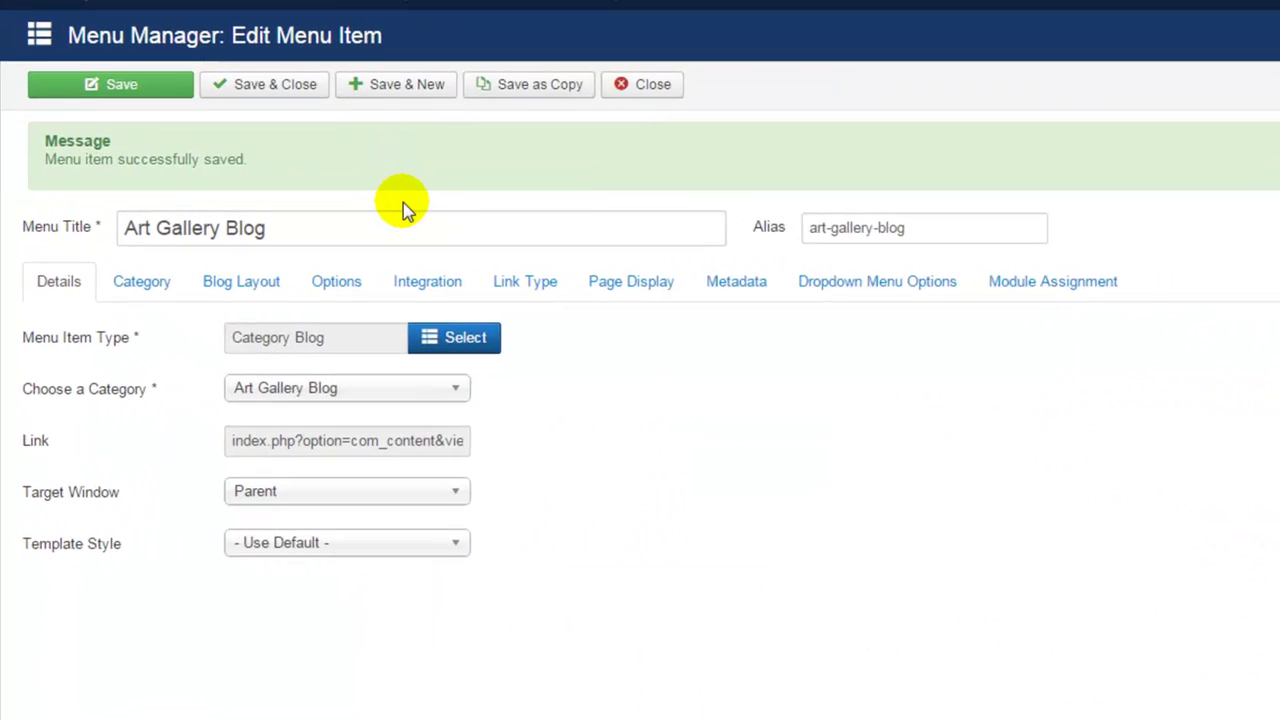
{"action": "left_click", "coordinate": [342, 300]}
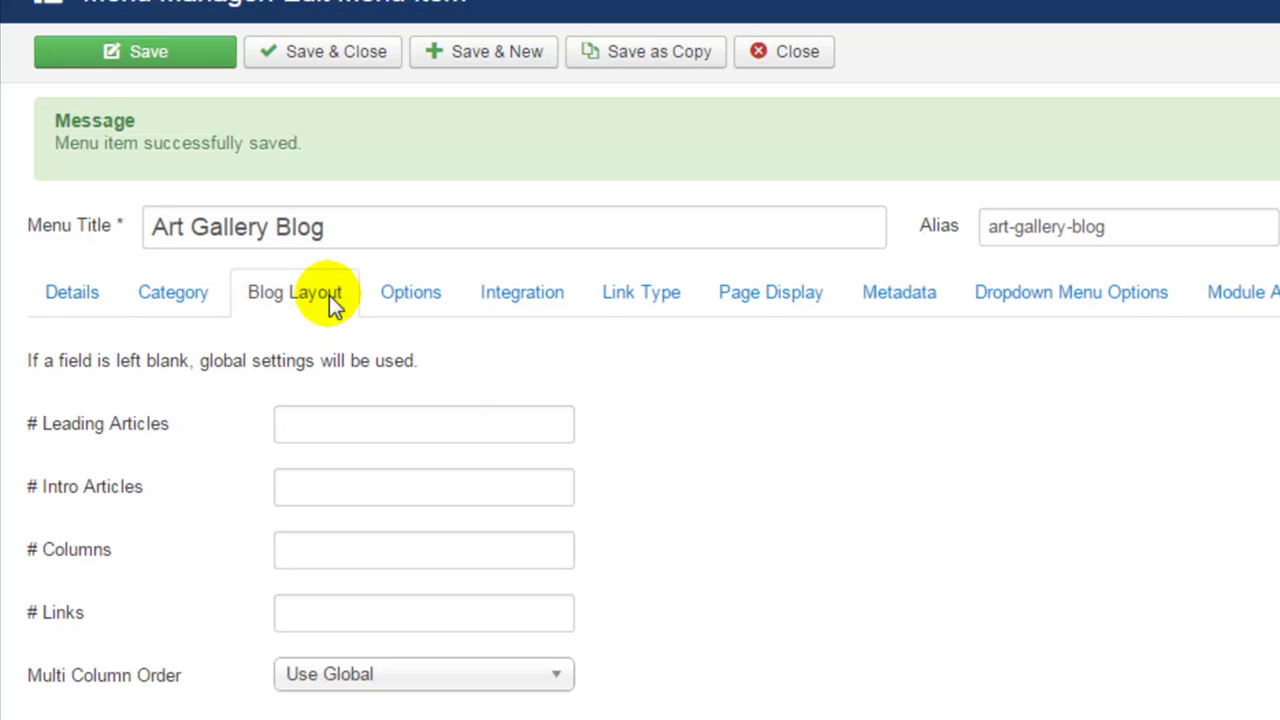
{"action": "left_click", "coordinate": [323, 423]}
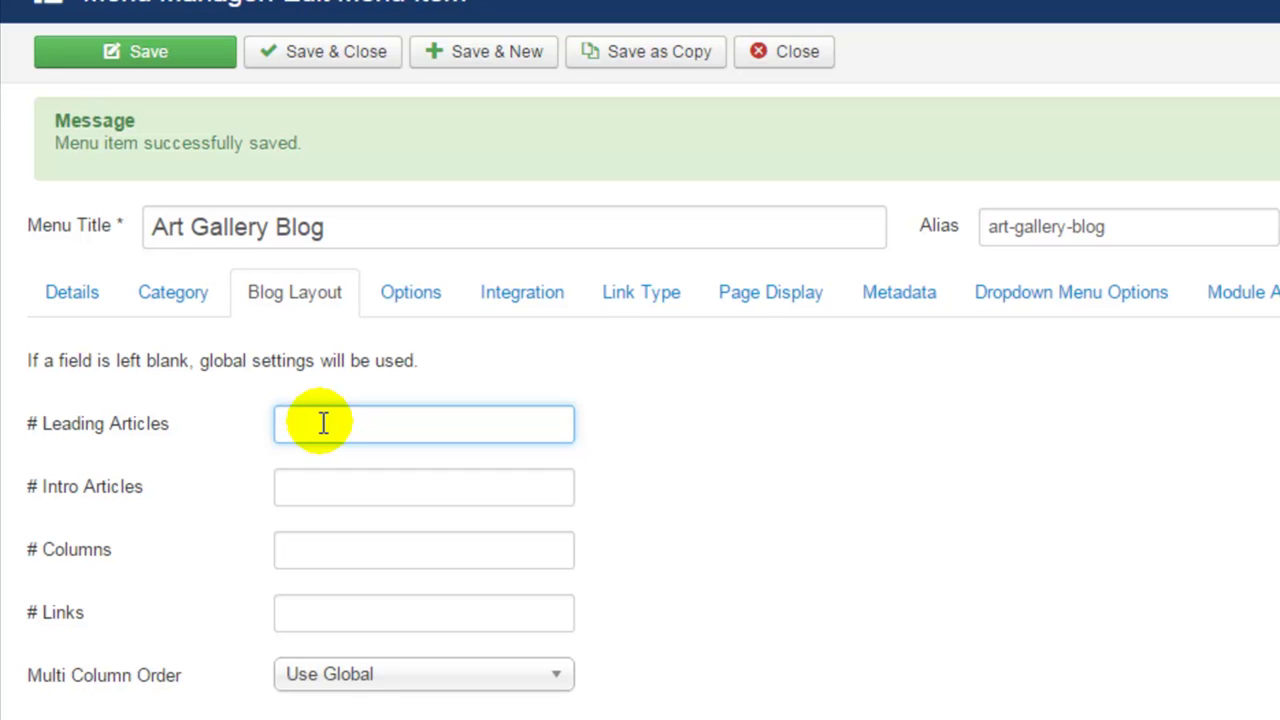
{"action": "type", "text": "1"}
{"action": "left_click", "coordinate": [310, 485]}
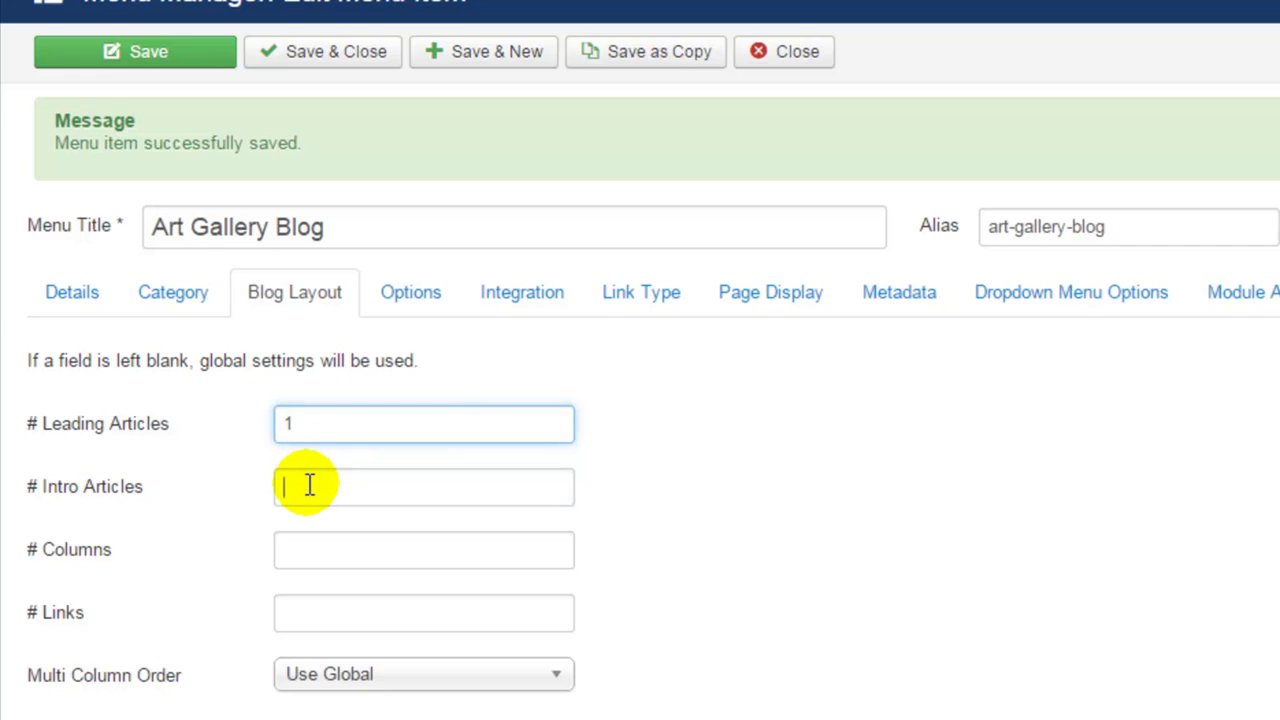
{"action": "type", "text": "5"}
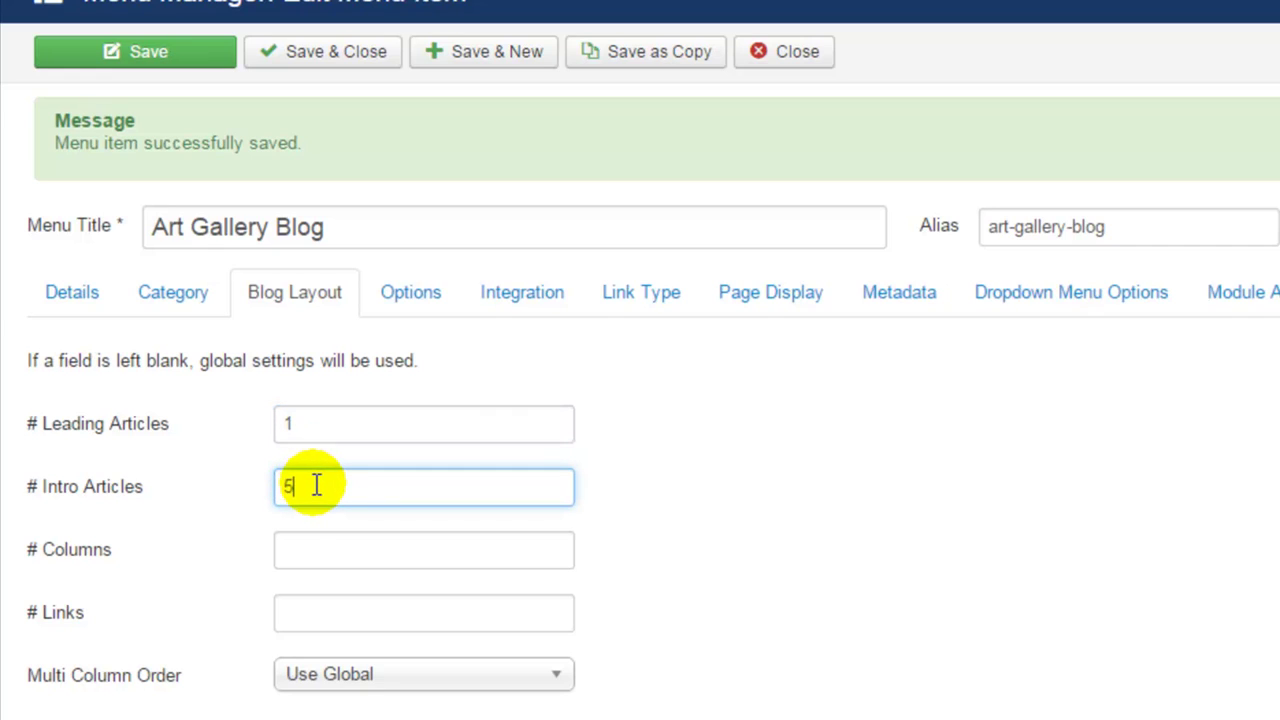
{"action": "left_click", "coordinate": [297, 545]}
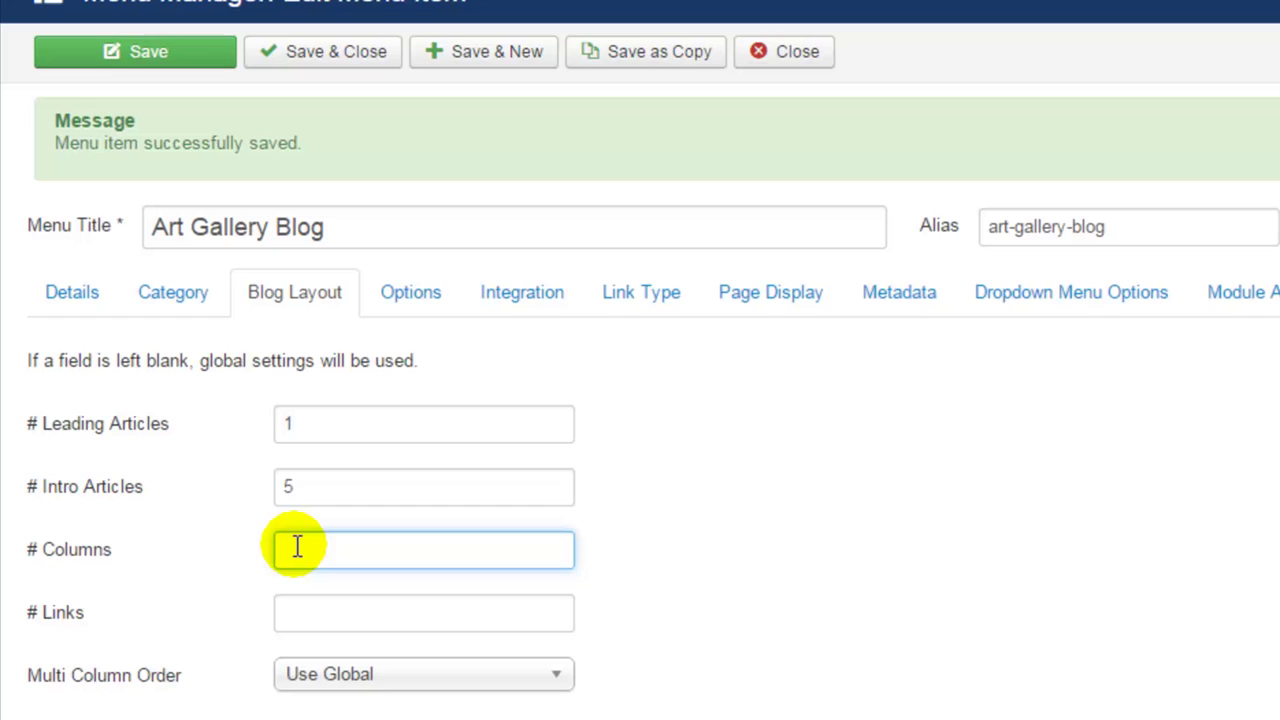
{"action": "type", "text": "1"}
{"action": "left_click", "coordinate": [313, 617]}
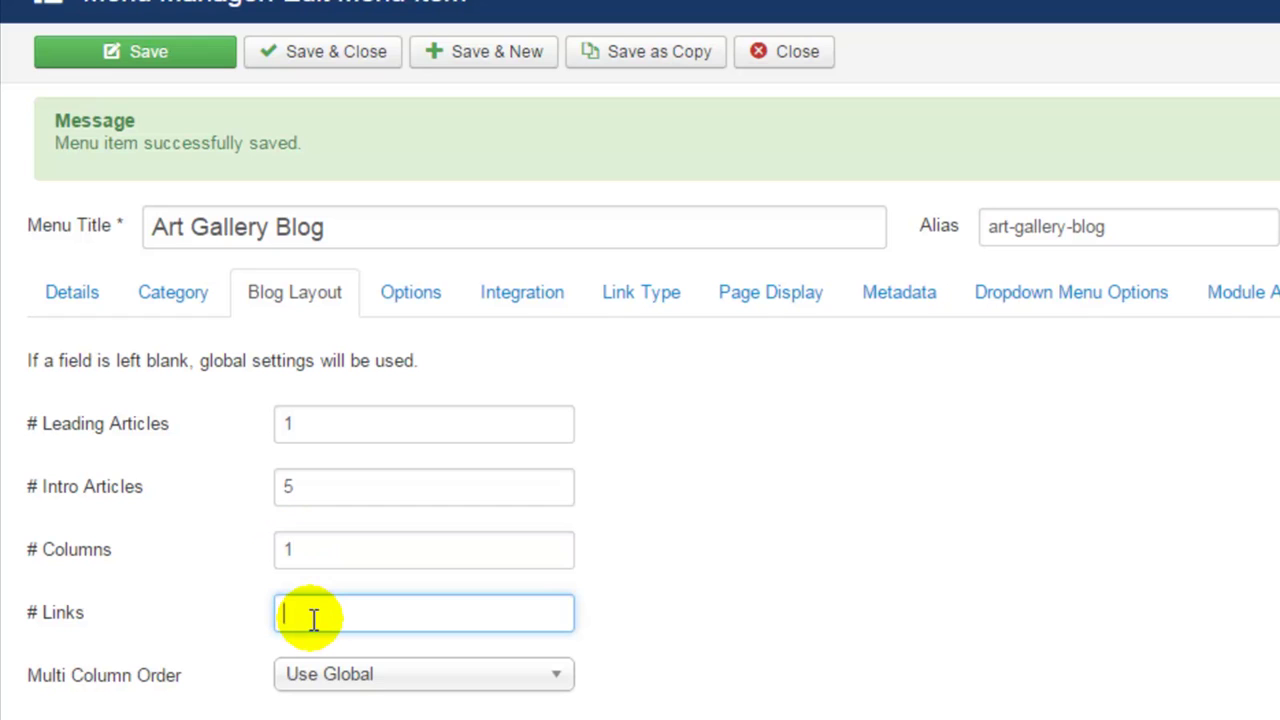
{"action": "type", "text": "0"}
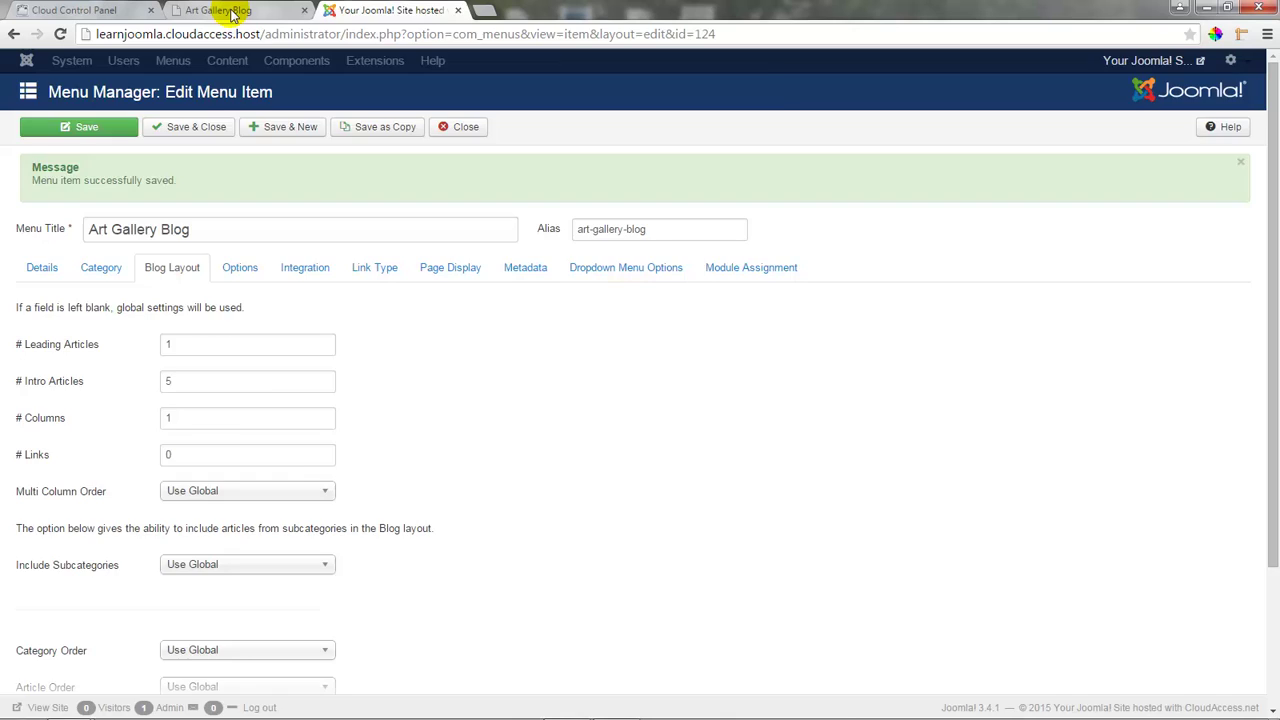
- Reload the live Art Gallery Blog page and examine the layout of all its articles
{"action": "left_click", "coordinate": [60, 34]}
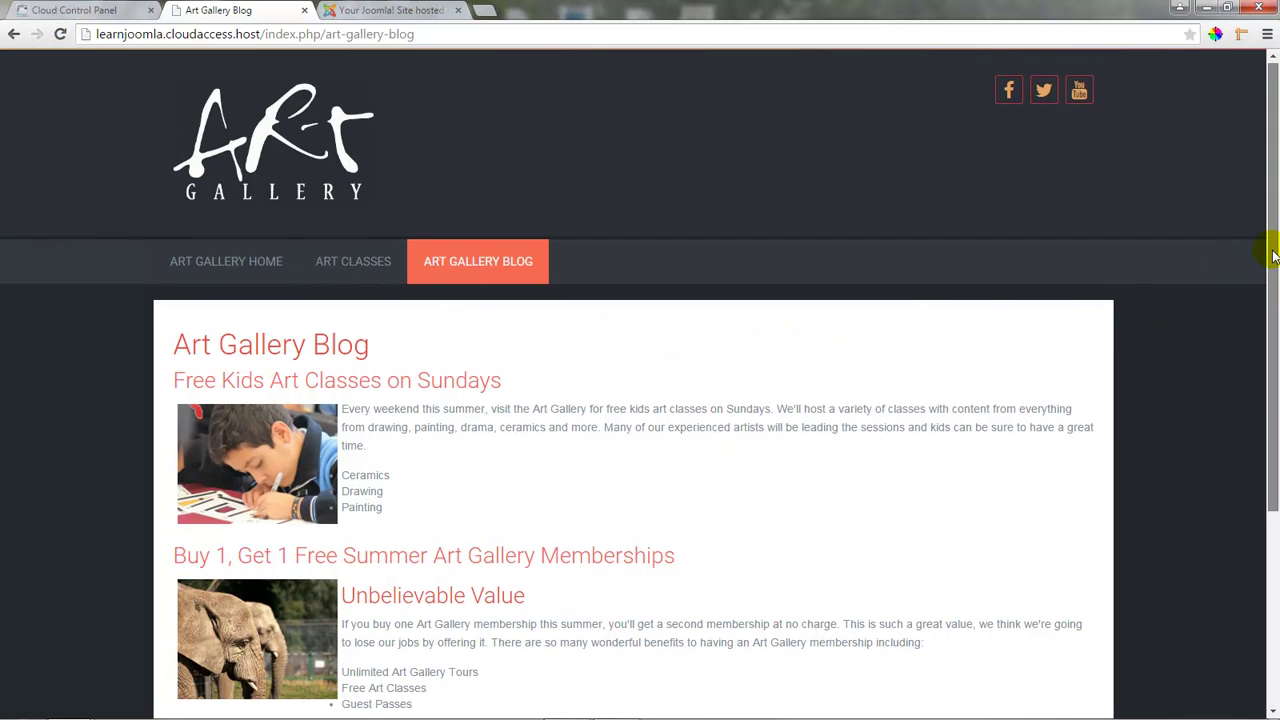
{"action": "left_click_drag", "start_coordinate": [1274, 243], "coordinate": [1274, 352]}
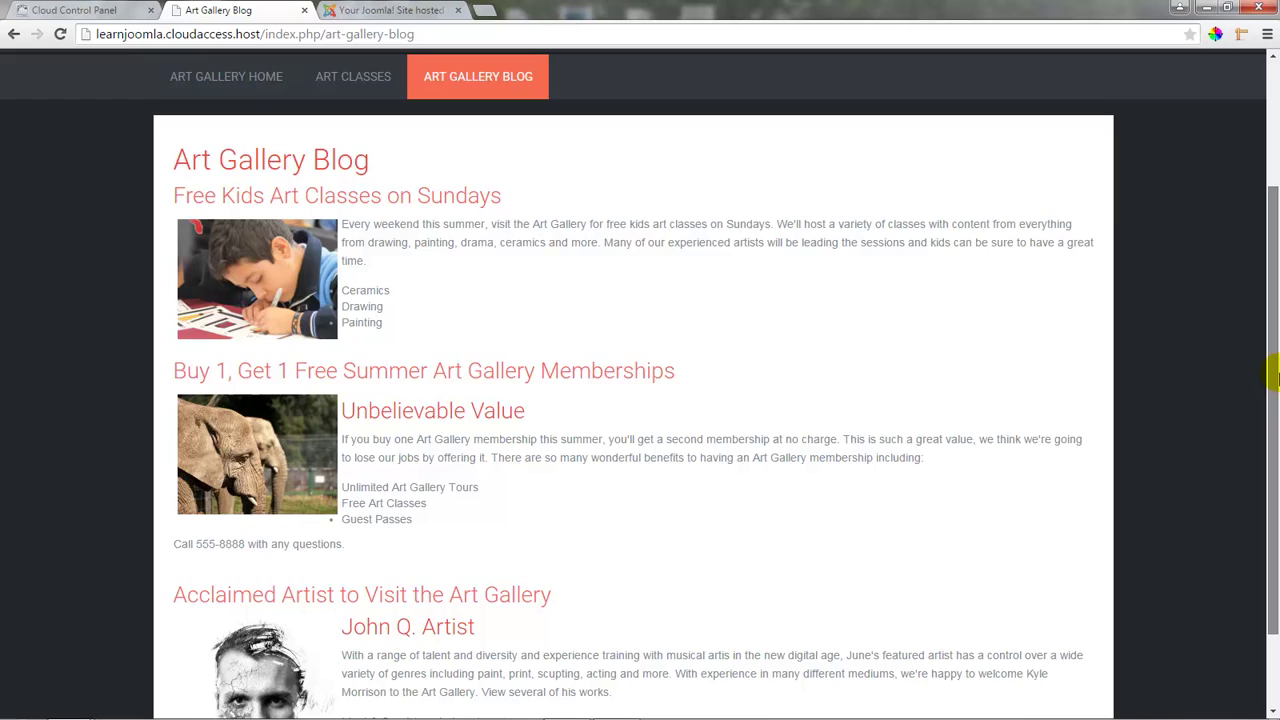
{"action": "scroll", "coordinate": [1275, 375], "scroll_direction": "down", "scroll_amount": 1}
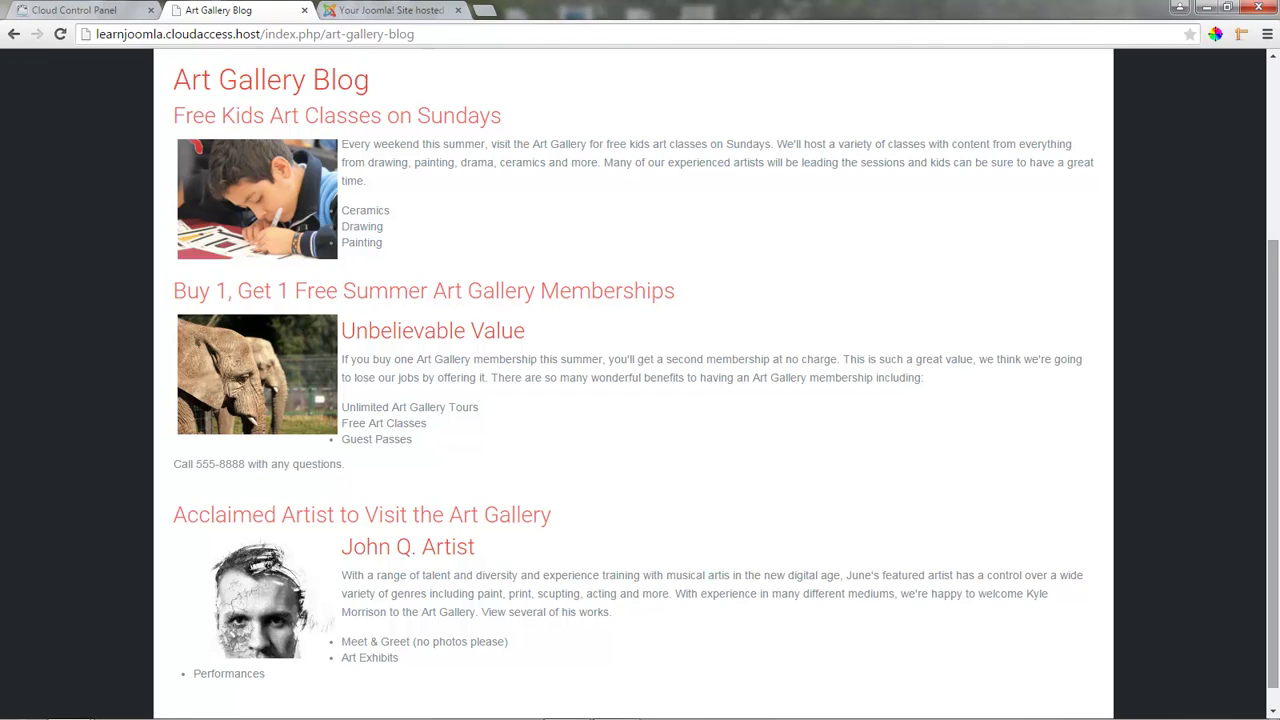
- In the Art Gallery Blog menu item's article display options, set Show Author and Show Publish Date to Show
{"action": "left_click", "coordinate": [398, 15]}
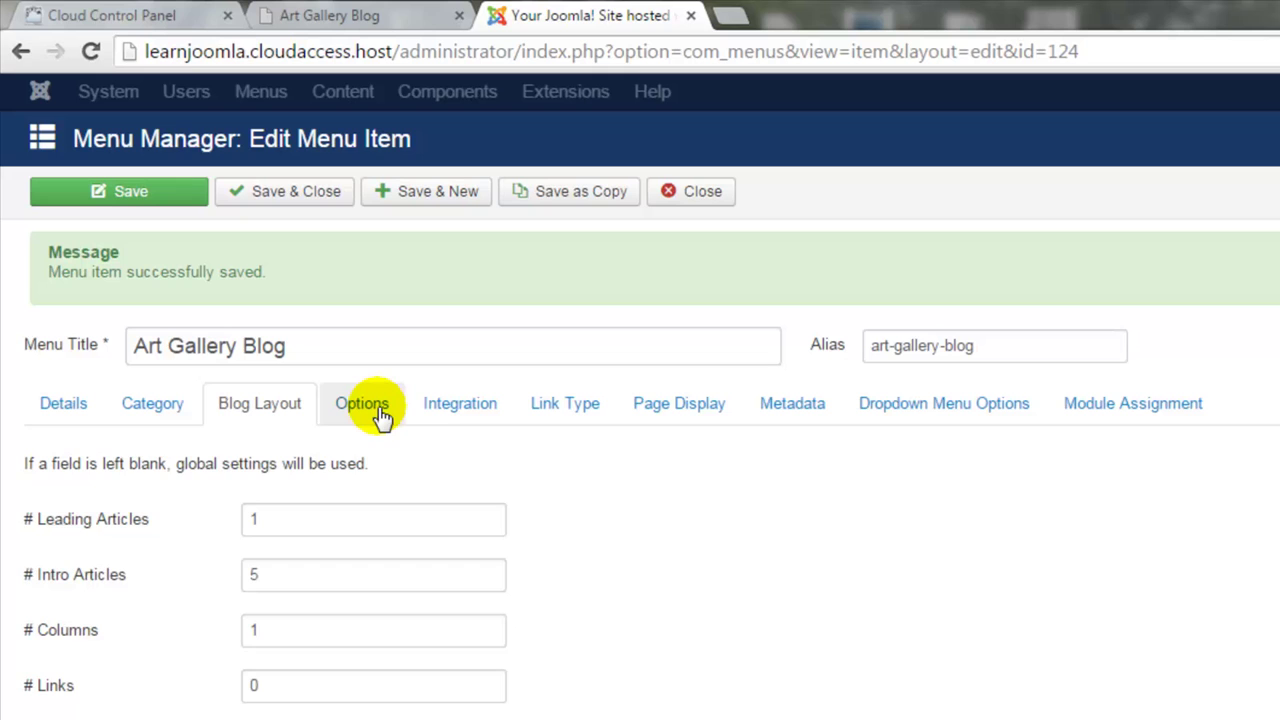
{"action": "left_click", "coordinate": [381, 416]}
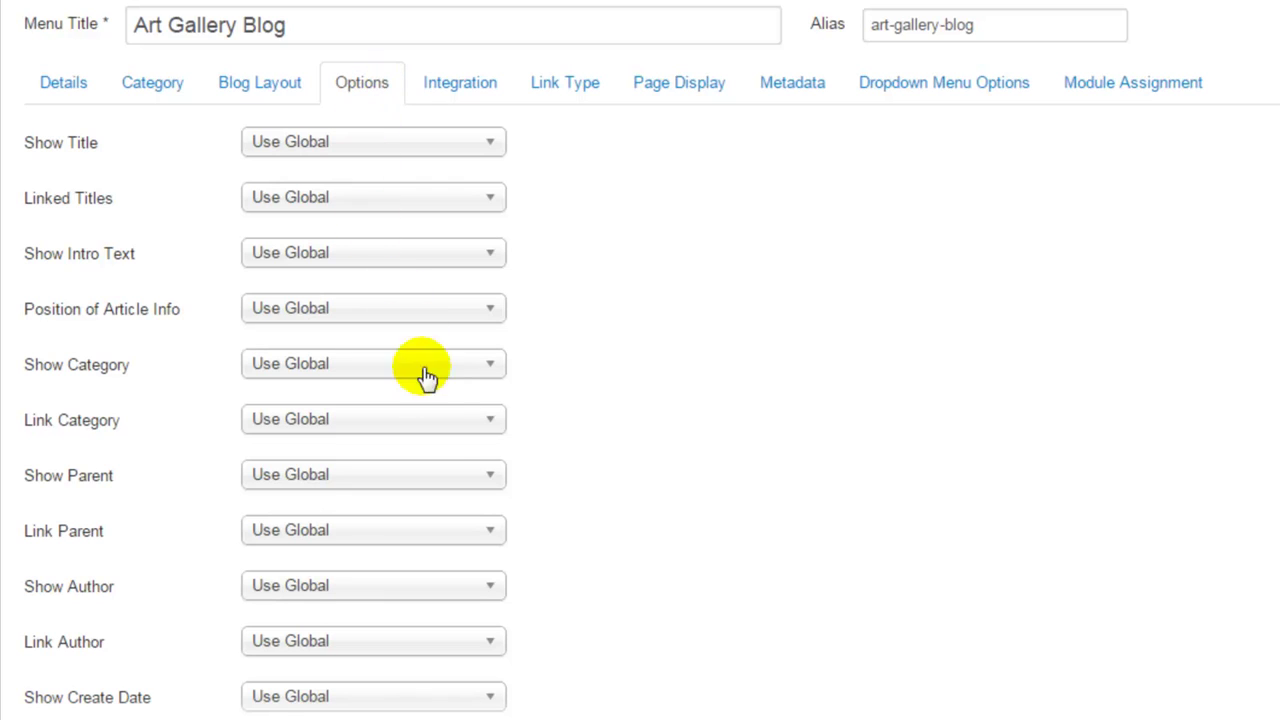
{"action": "left_click", "coordinate": [486, 590]}
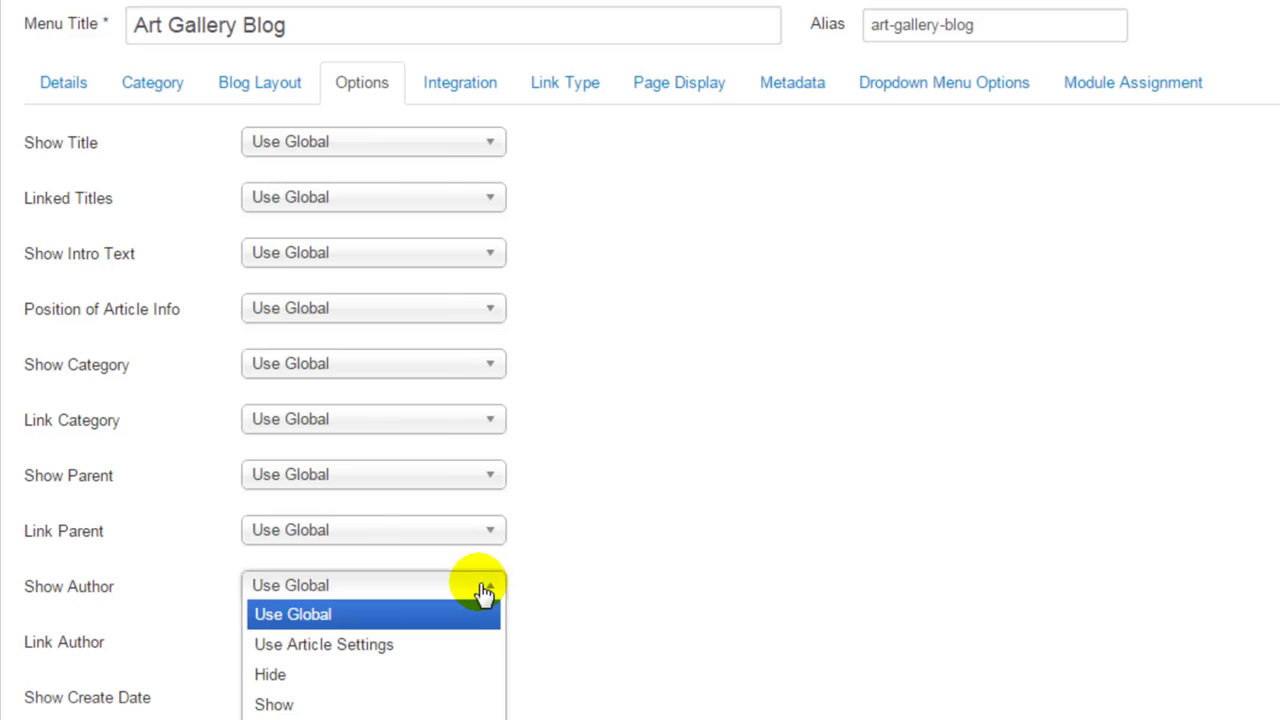
{"action": "left_click", "coordinate": [415, 703]}
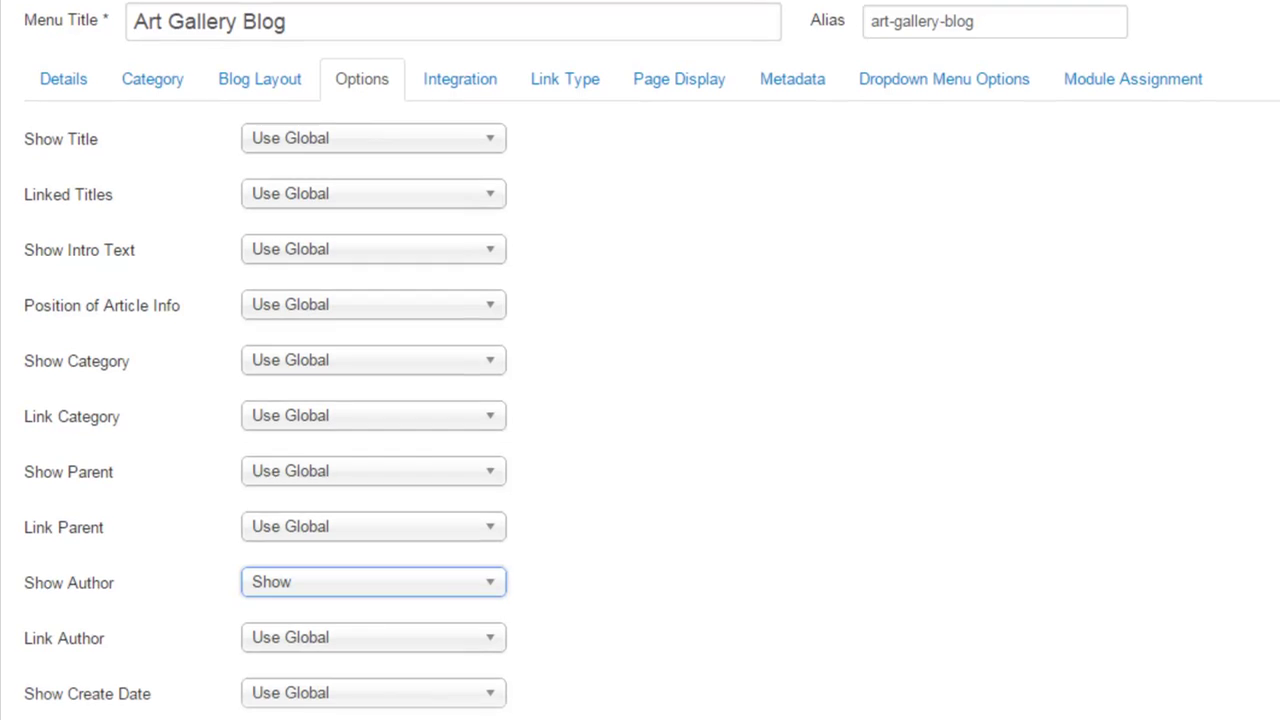
{"action": "scroll", "coordinate": [640, 400], "scroll_direction": "down", "scroll_amount": 4}
{"action": "scroll", "coordinate": [375, 360], "scroll_direction": "down", "scroll_amount": 2}
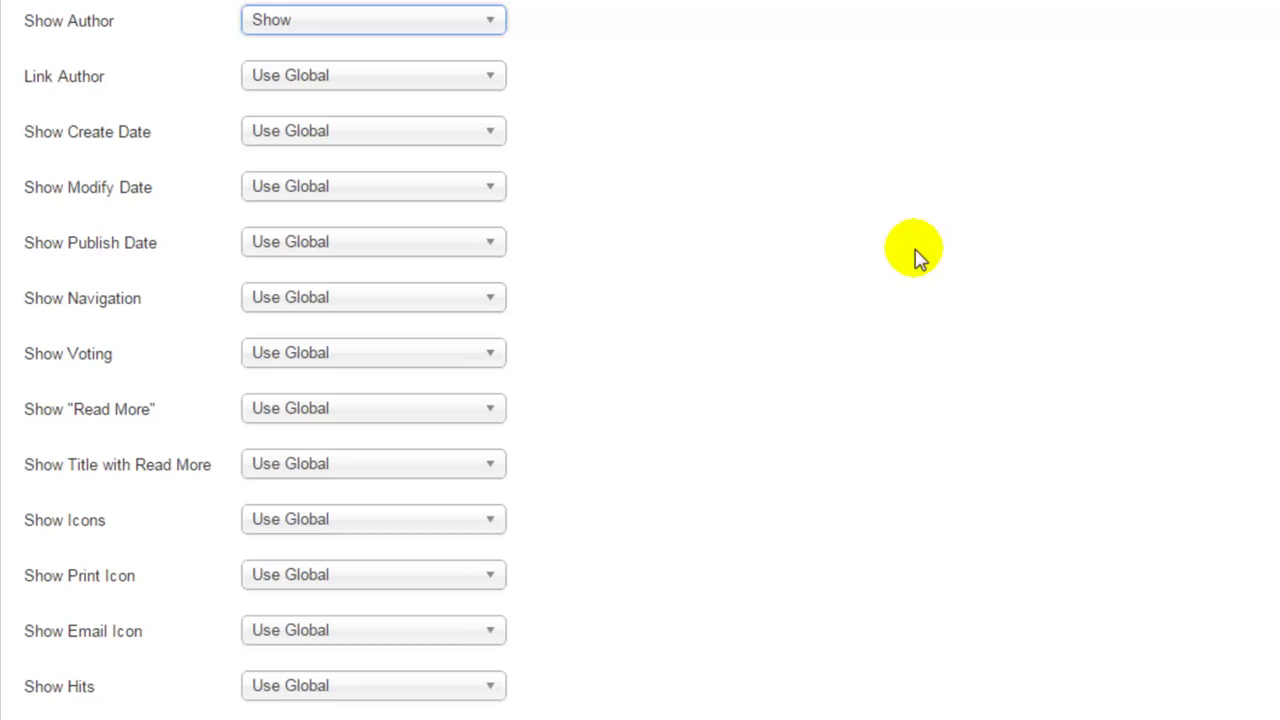
{"action": "left_click", "coordinate": [493, 245]}
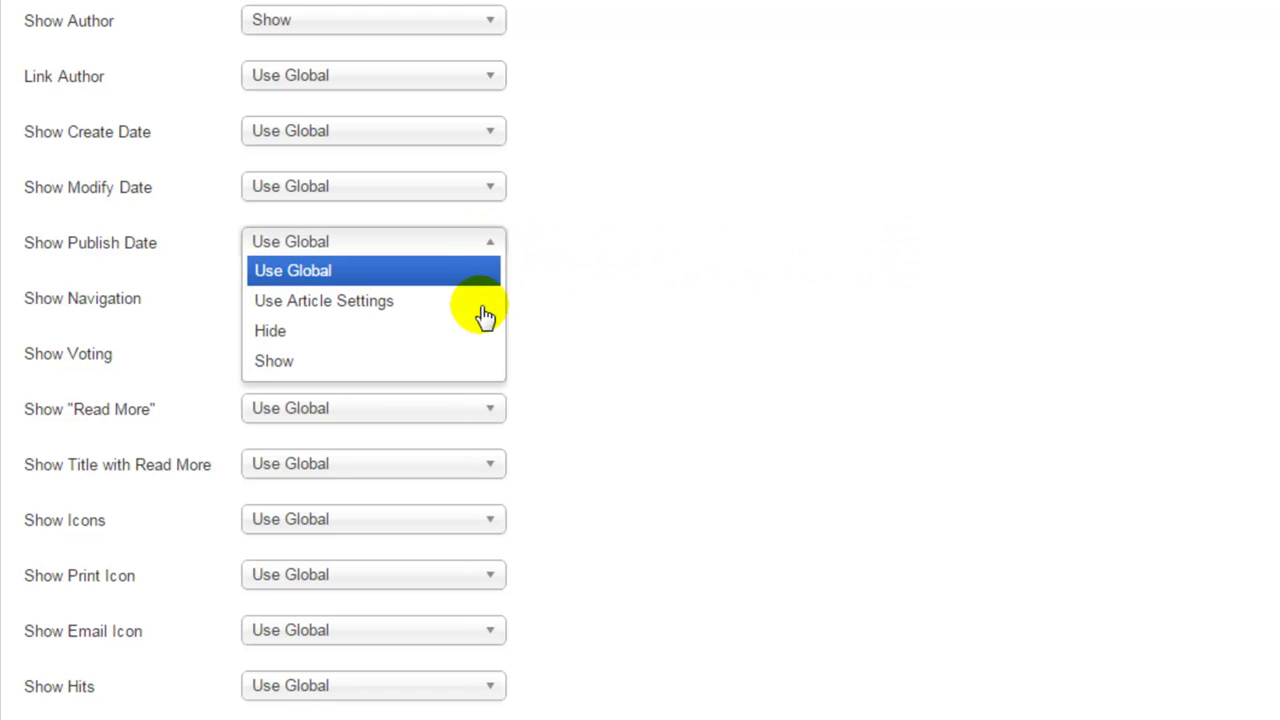
{"action": "left_click", "coordinate": [452, 364]}
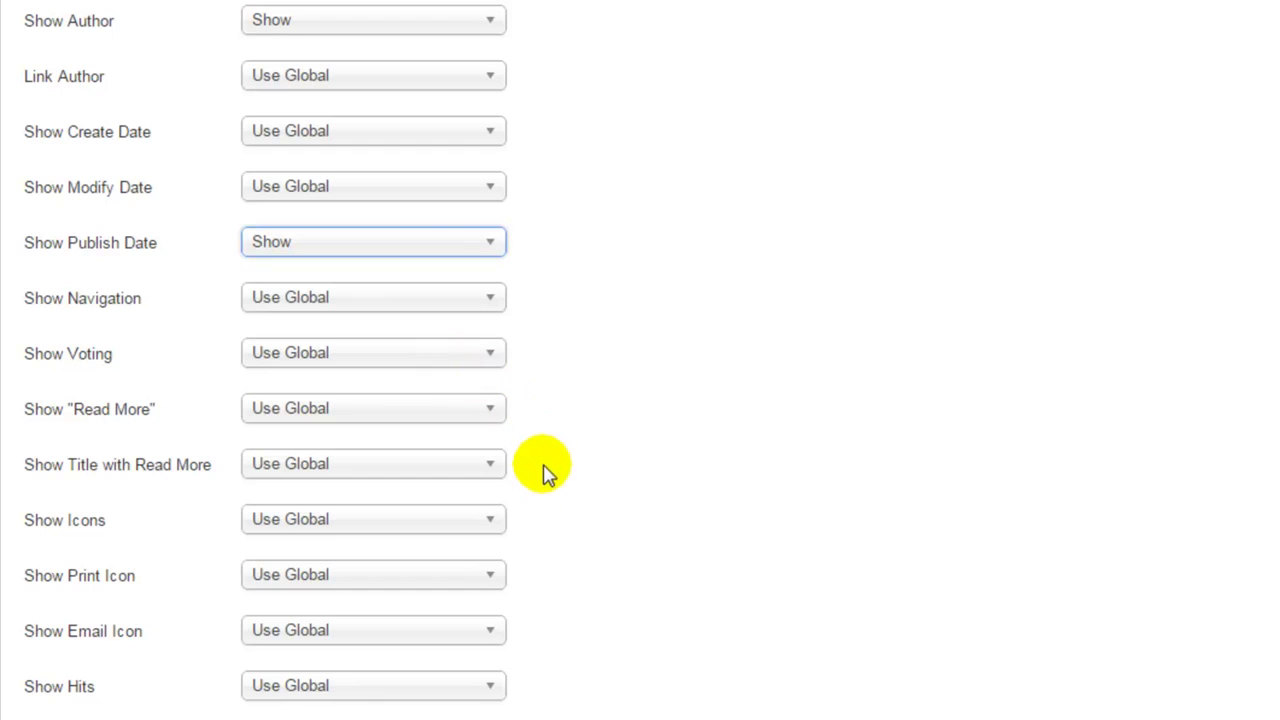
- Set Show Print Icon and Show Hits to Show for the Art Gallery Blog menu item
{"action": "left_click", "coordinate": [492, 578]}
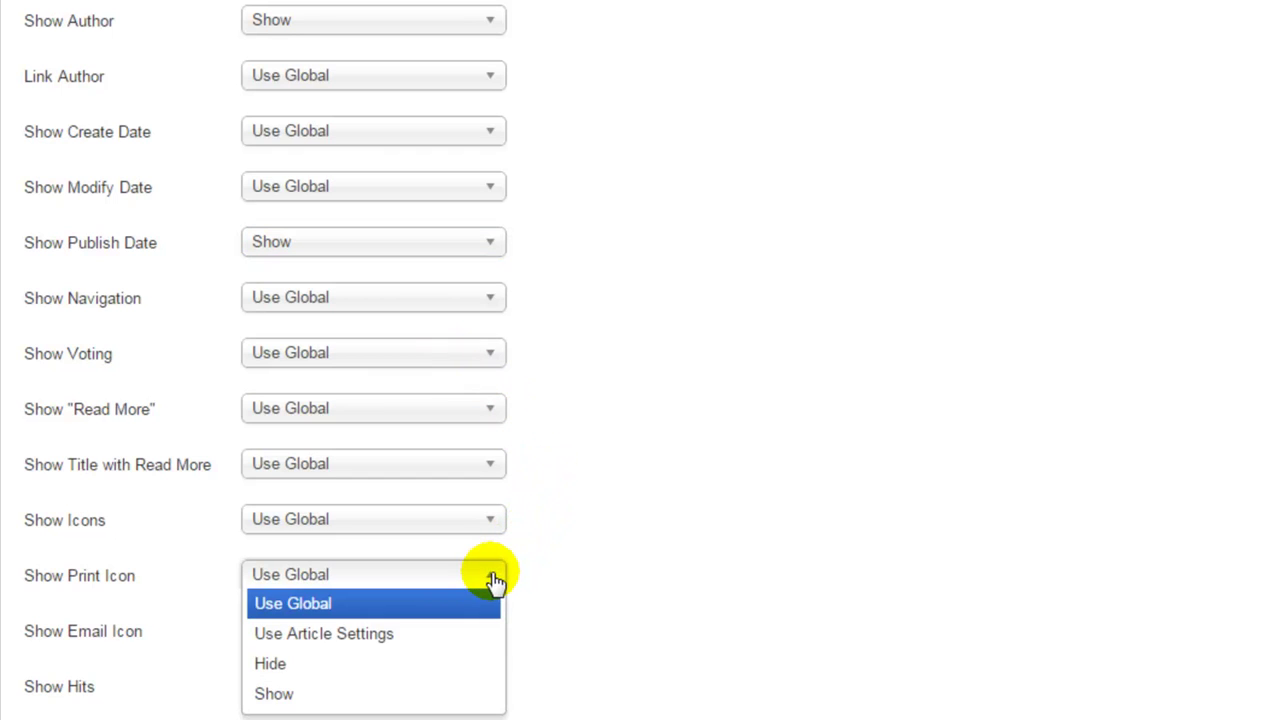
{"action": "left_click", "coordinate": [380, 694]}
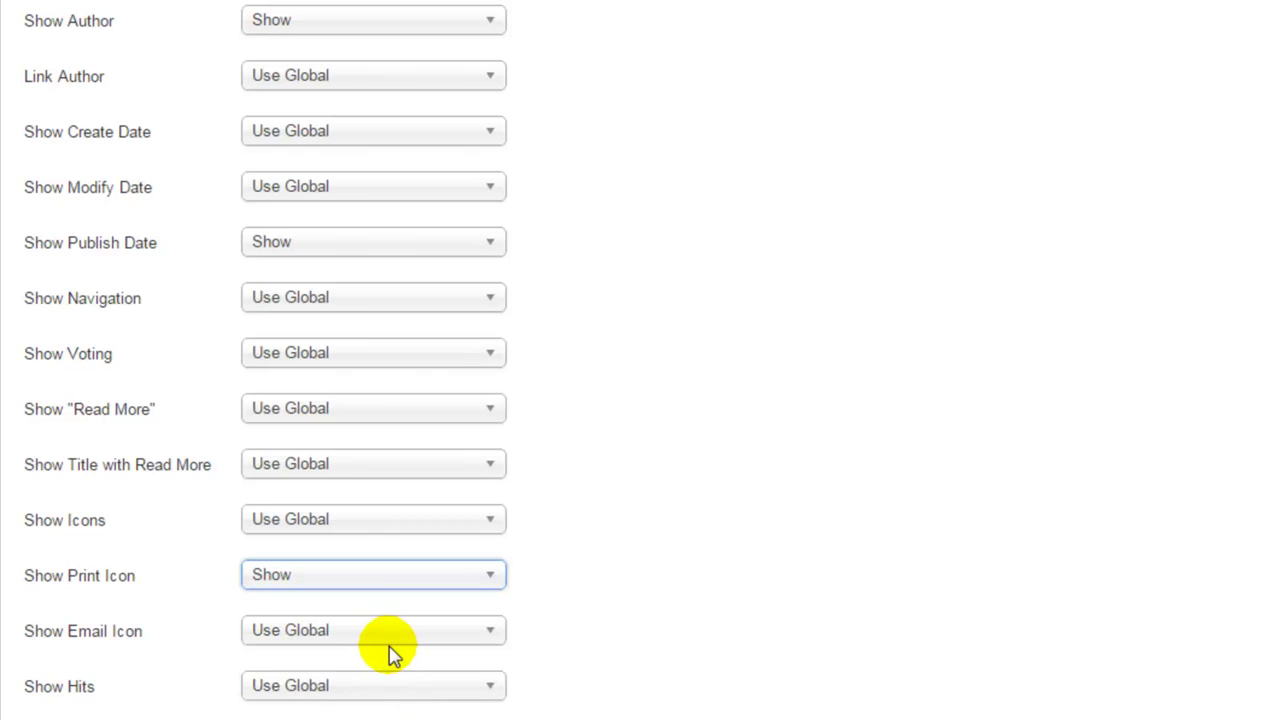
{"action": "left_click", "coordinate": [383, 694]}
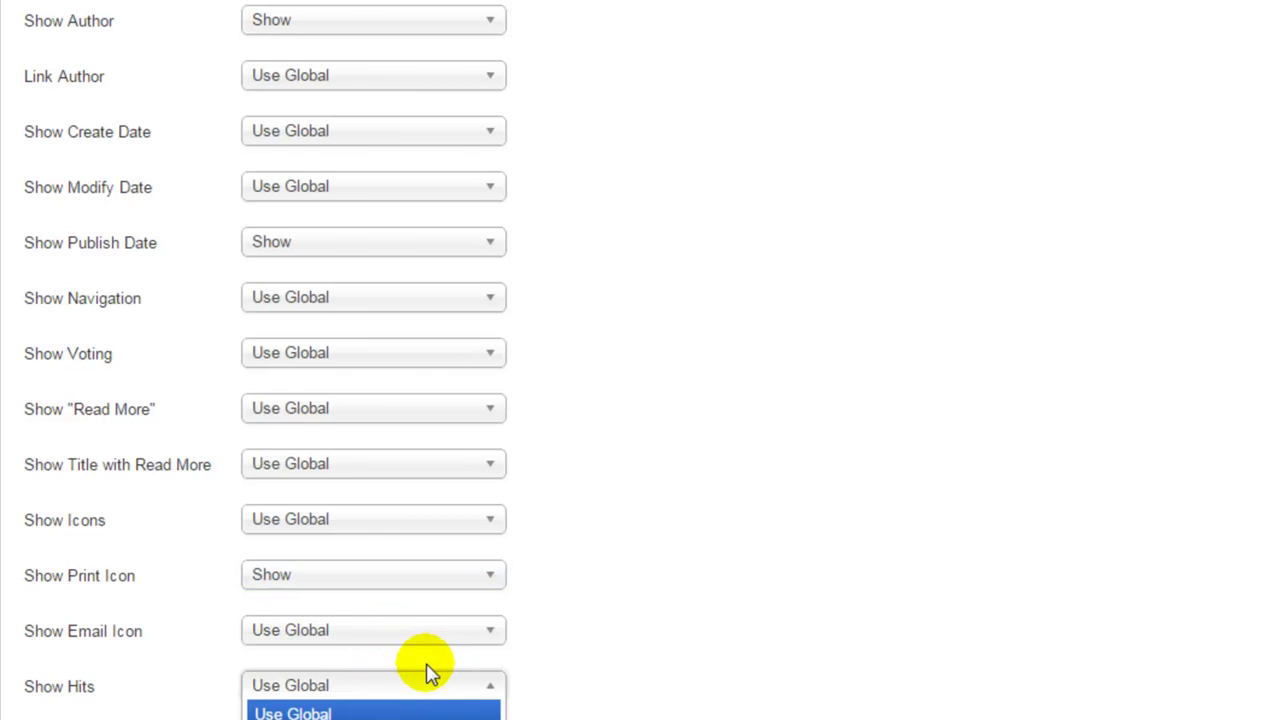
{"action": "scroll", "coordinate": [428, 675], "scroll_direction": "down", "scroll_amount": 2}
{"action": "left_click", "coordinate": [415, 690]}
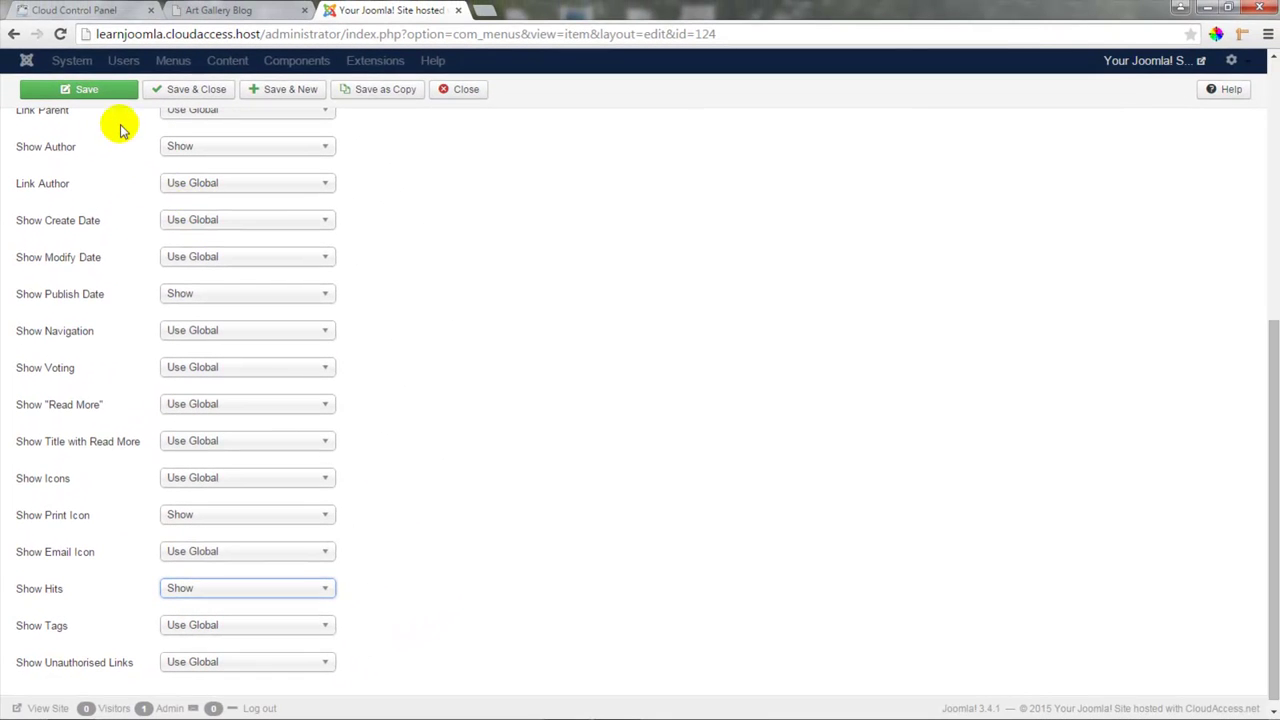
- Save the menu item's display options and reload the live Art Gallery Blog page to check them
{"action": "left_click", "coordinate": [105, 93]}
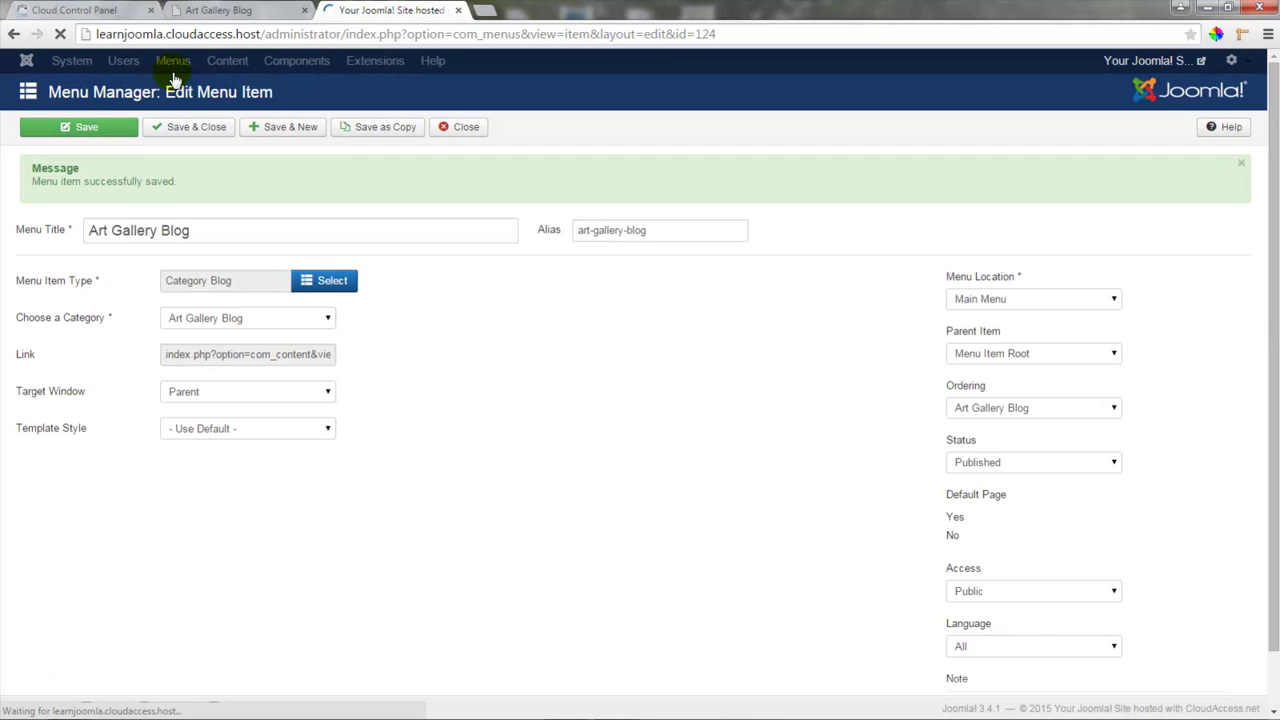
{"action": "left_click", "coordinate": [245, 12]}
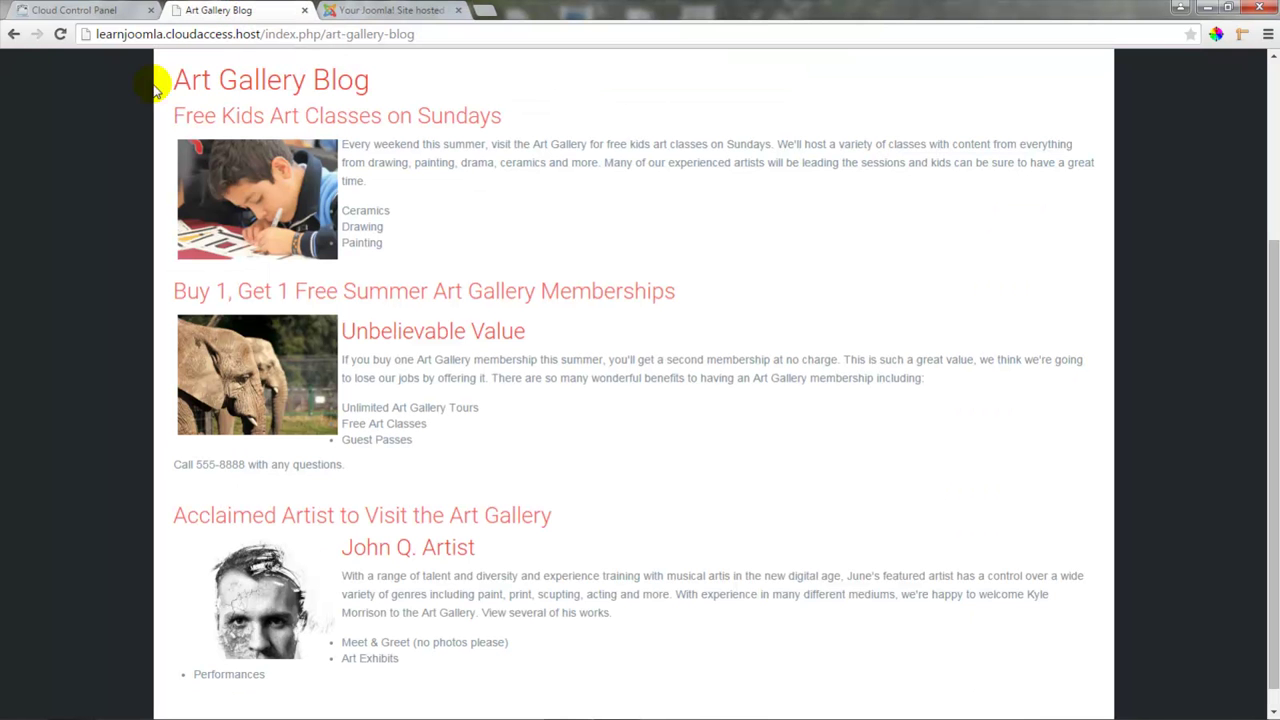
{"action": "left_click", "coordinate": [60, 35]}
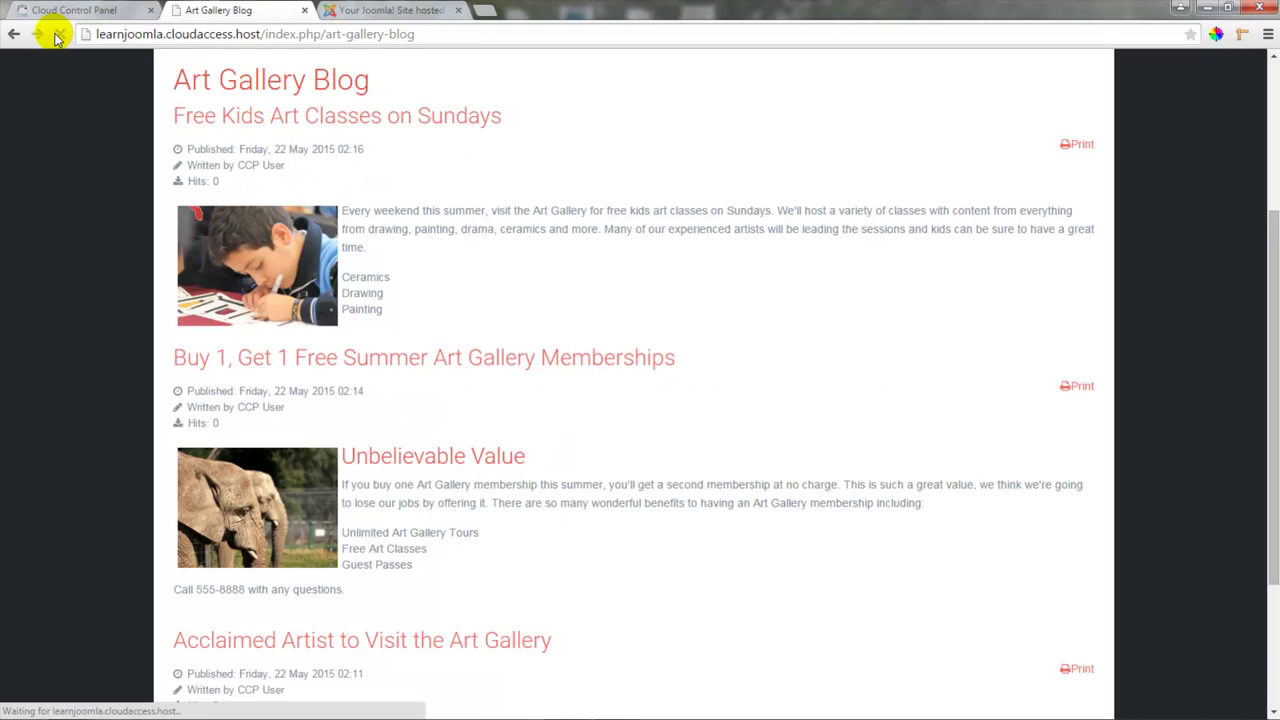